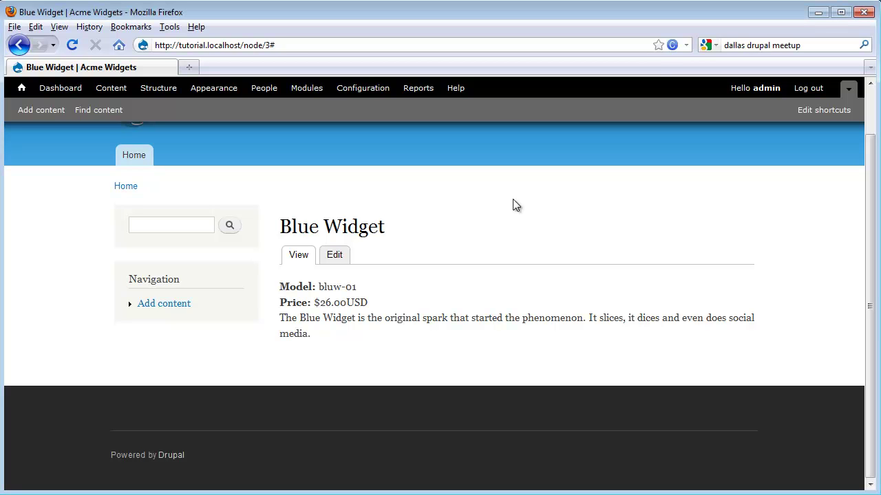
Open the Blue Widget product for editing, and open the Product content type's field management in a separate browser tab.
click(338, 256)
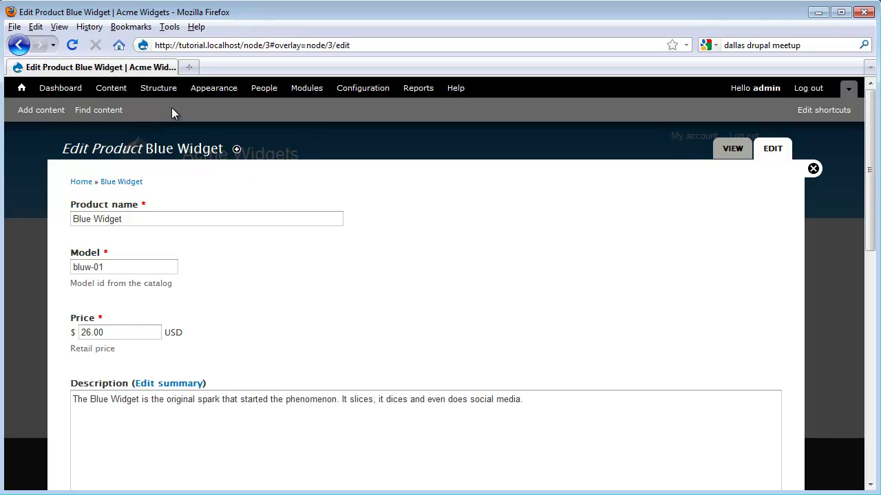
right_click(159, 88)
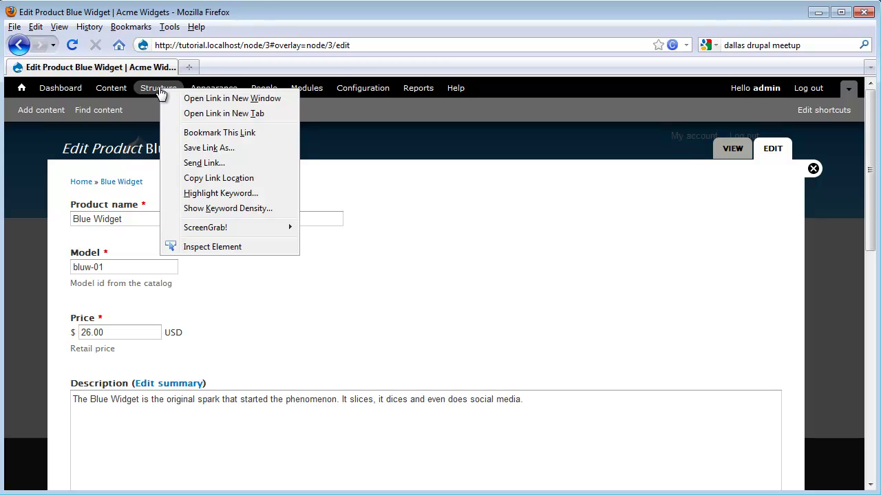
click(183, 113)
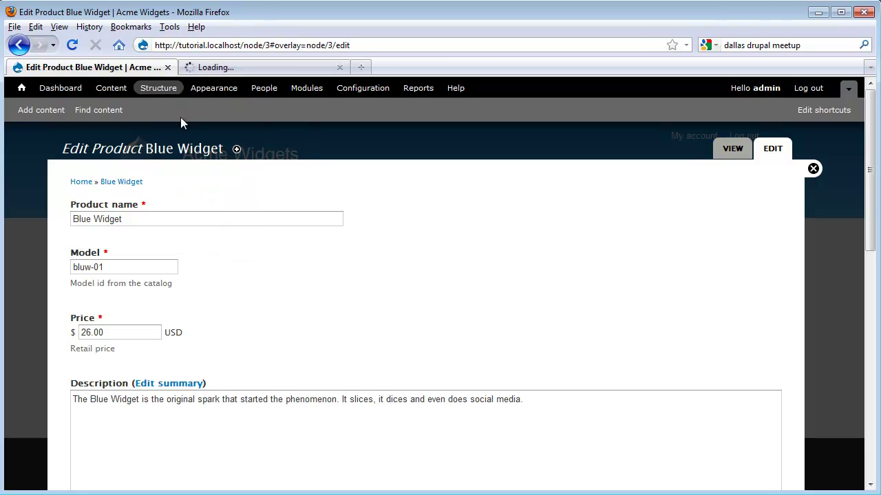
click(229, 67)
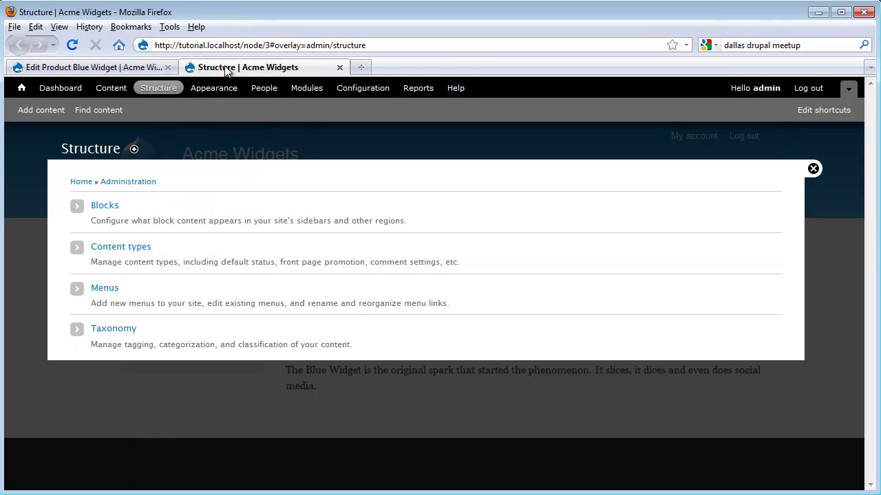
click(141, 246)
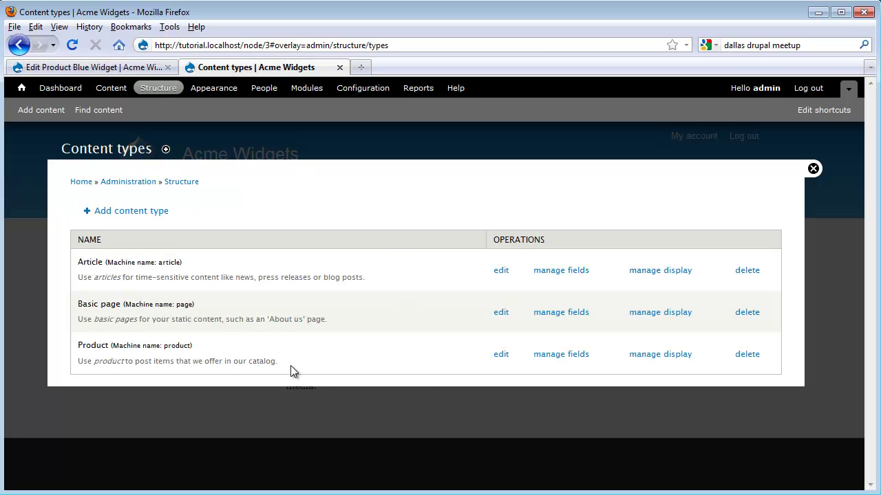
click(574, 356)
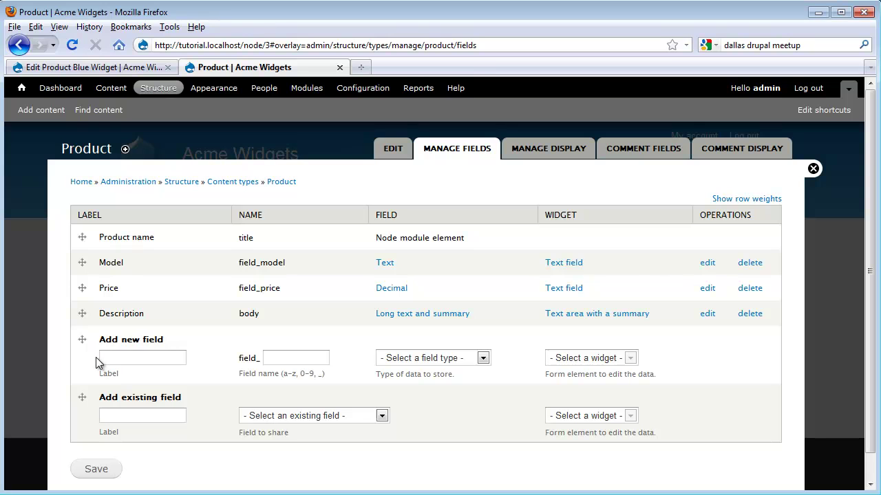
Enter a new Product field with the label Support and the field name supportdays.
click(128, 358)
text(Support)
key(Tab)
text(support)
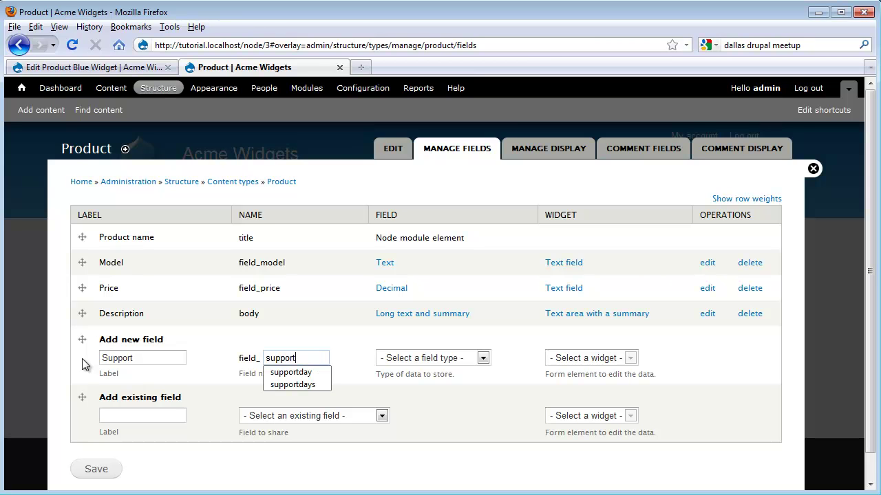
text(days)
key(Tab)
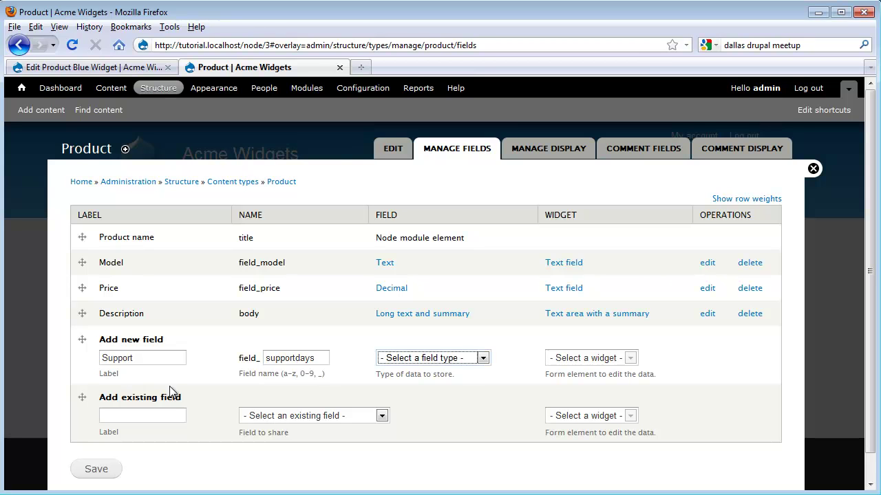
Give the new Support field the List (integer) type and Select list widget, and save it positioned directly above Description.
scroll(476, 382, down, 1)
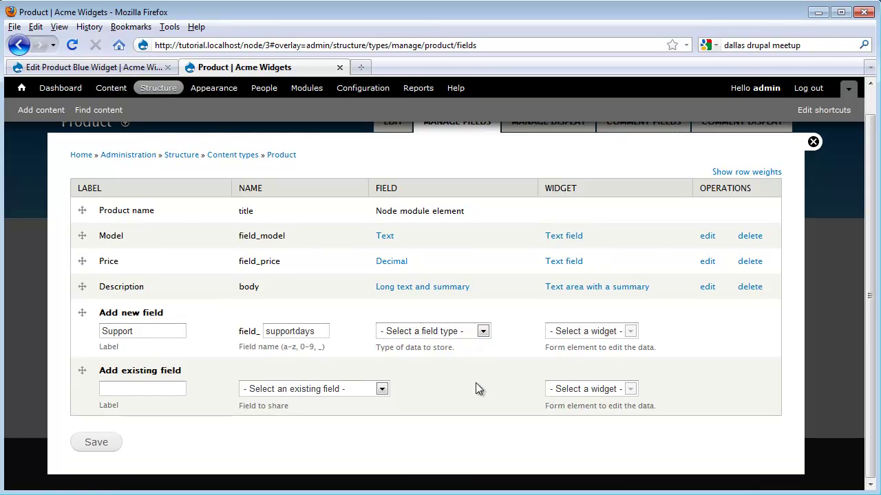
click(459, 333)
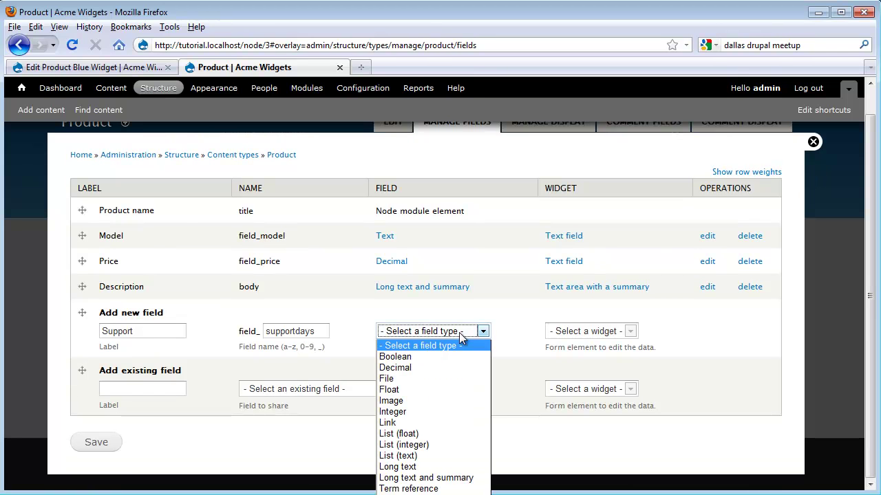
click(437, 451)
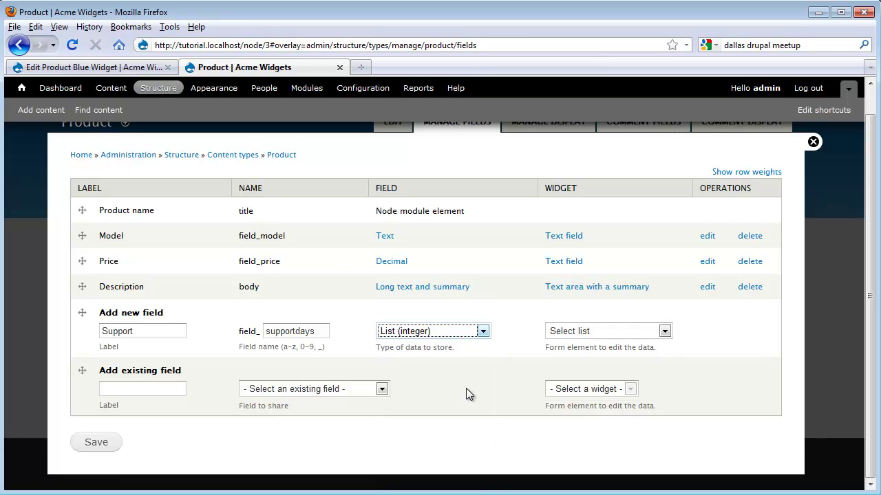
click(586, 334)
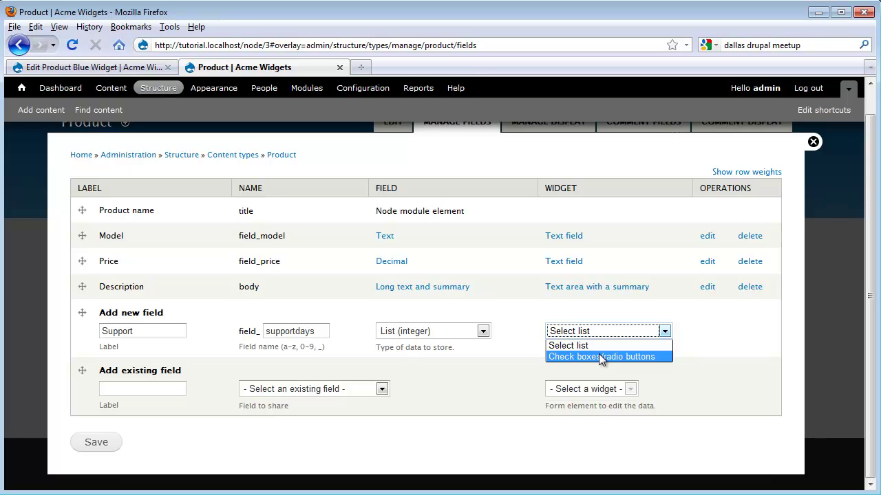
click(578, 346)
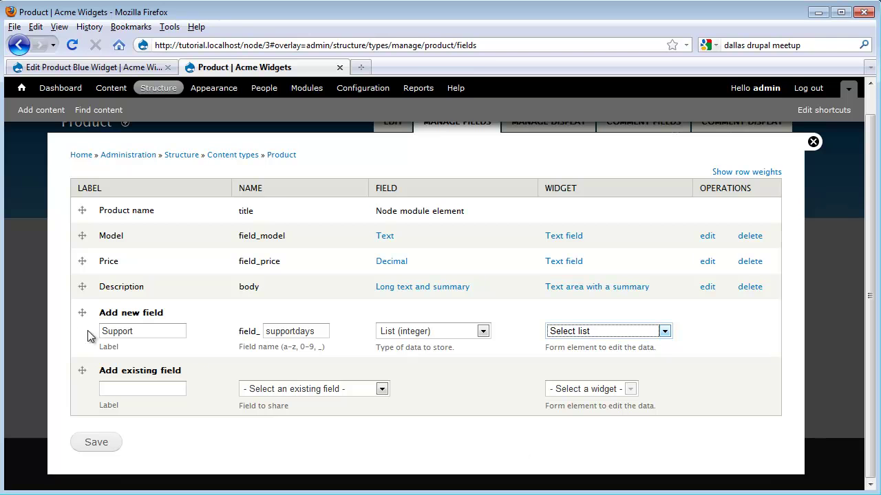
drag(77, 314, 81, 289)
click(93, 478)
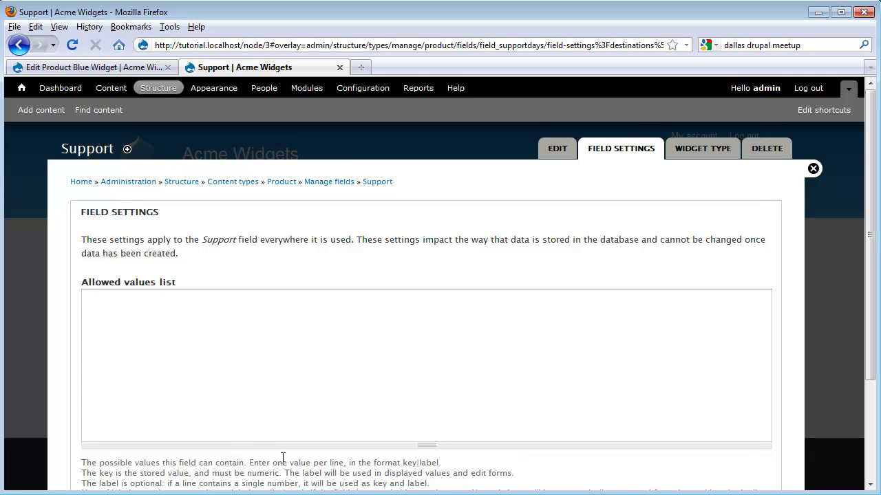
Enter the allowed values 0|No support, 30|30 days, 90|90 days and 365|1 year, one per line, and save the field settings.
drag(247, 462, 440, 463)
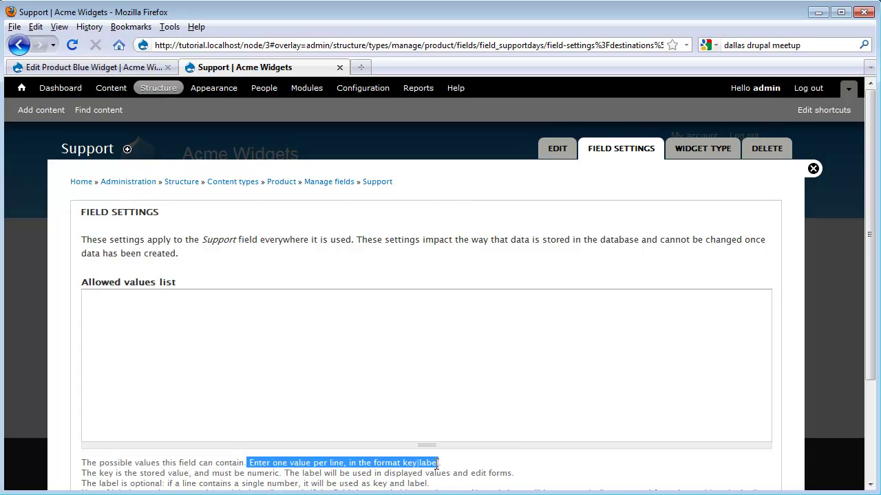
click(131, 311)
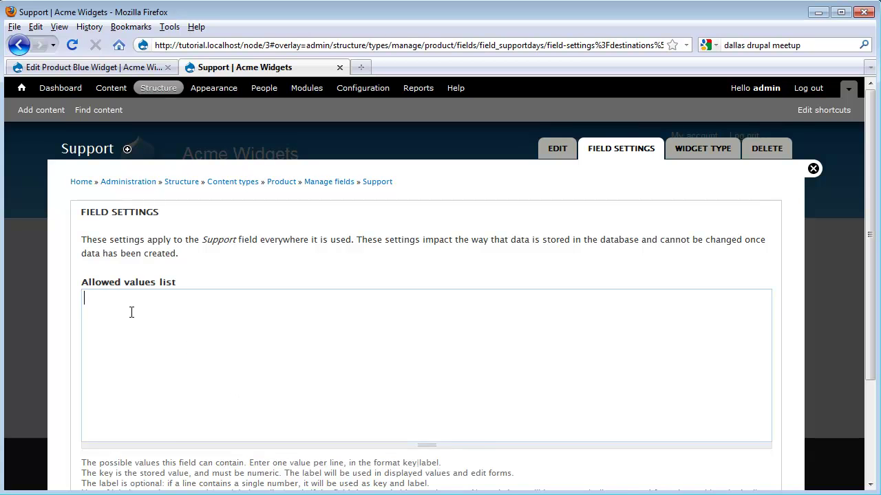
right_click(131, 312)
click(153, 375)
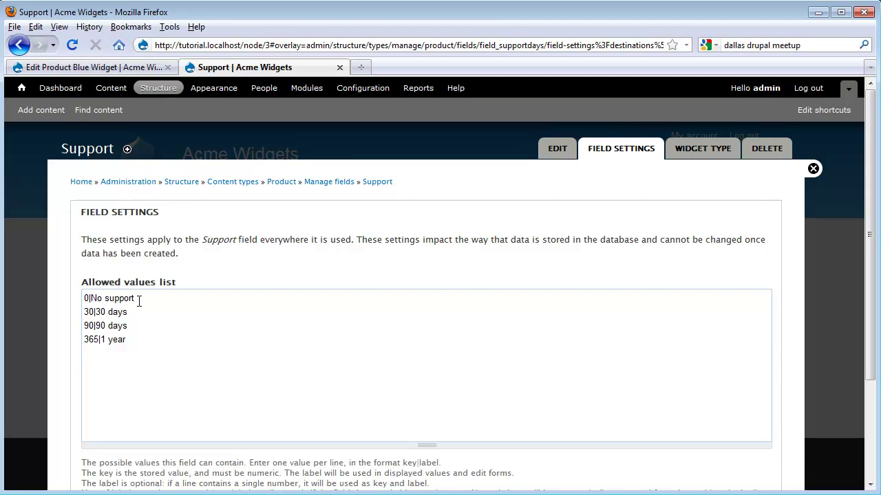
scroll(138, 300, down, 3)
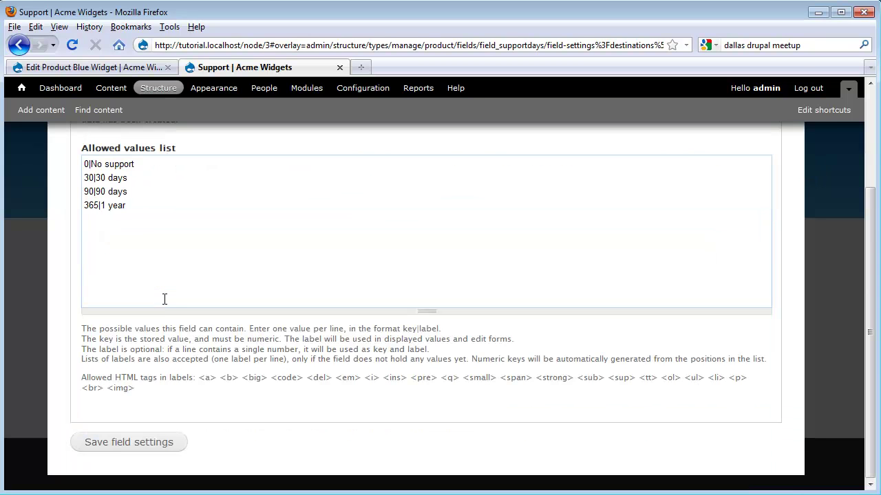
click(123, 443)
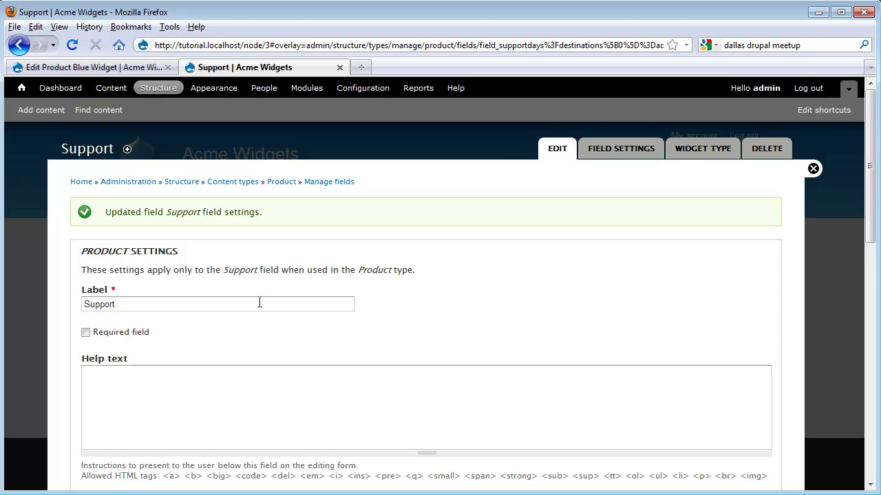
Add the help text "List the support length" to the Support field and save its settings.
scroll(454, 310, down, 2)
click(158, 314)
text(List the )
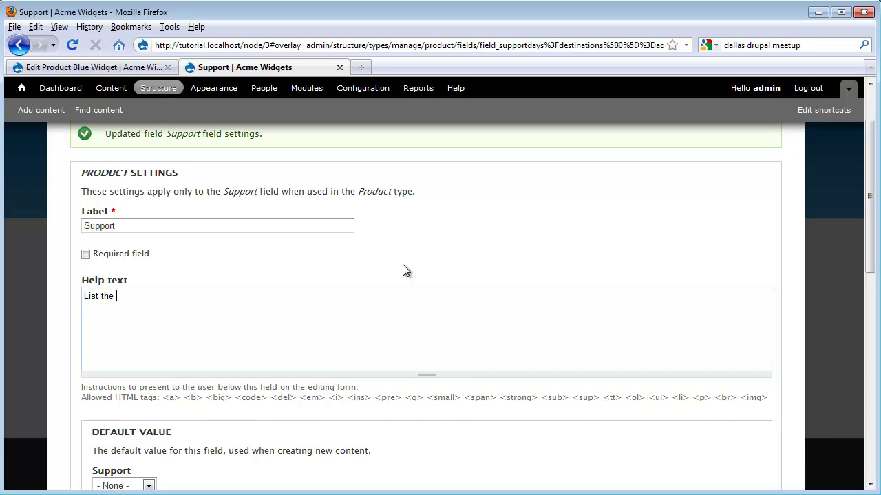
text(support length)
scroll(384, 368, down, 6)
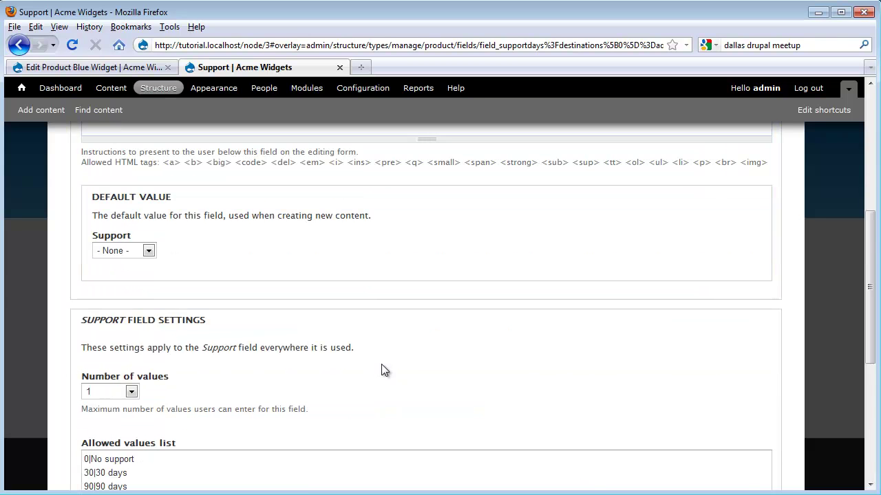
scroll(377, 386, down, 2)
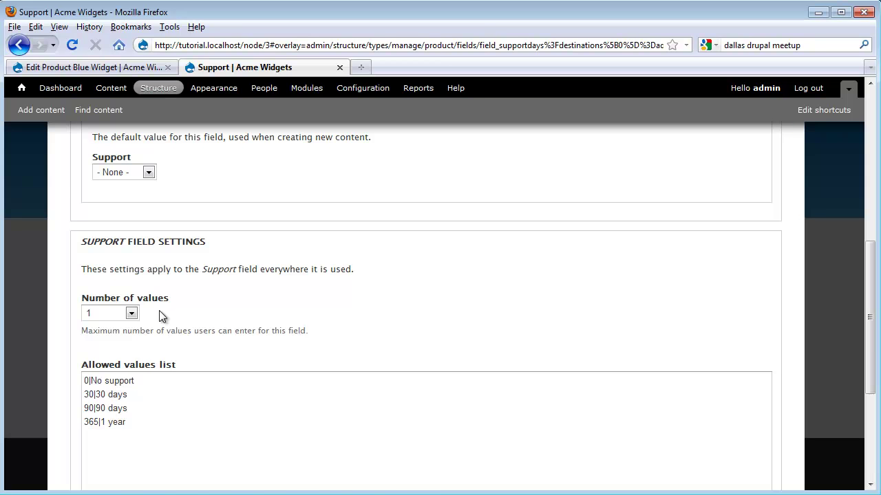
scroll(162, 318, down, 6)
click(115, 443)
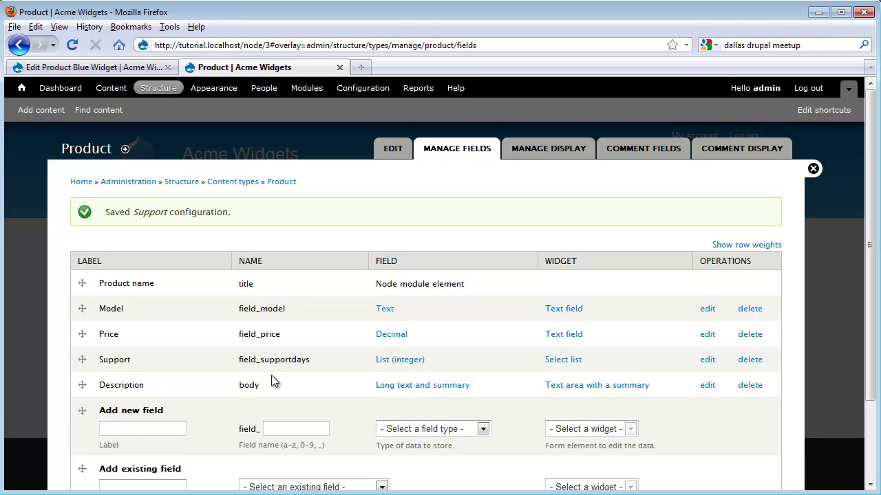
Reload the Blue Widget edit form, set Support to 30 days, and save the product.
click(109, 67)
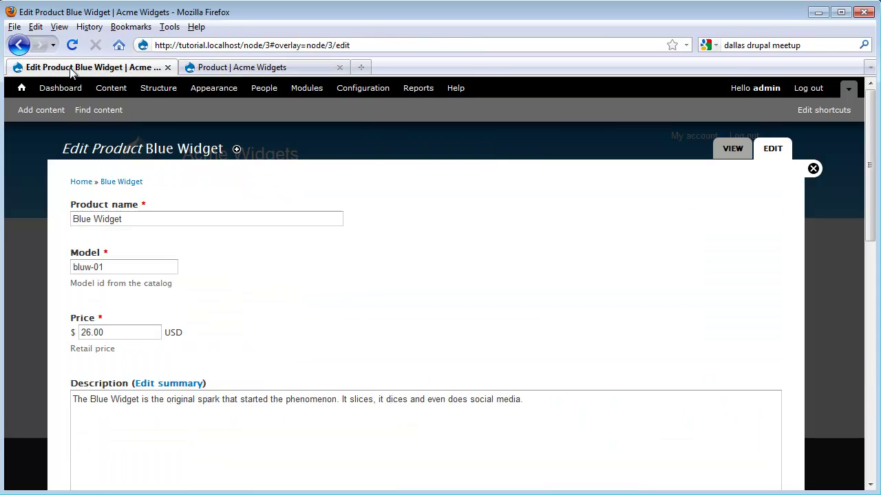
click(71, 45)
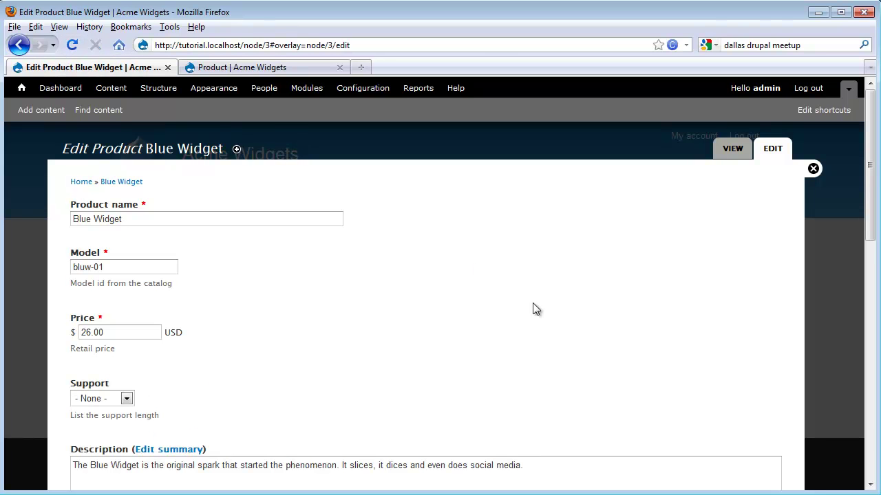
click(128, 399)
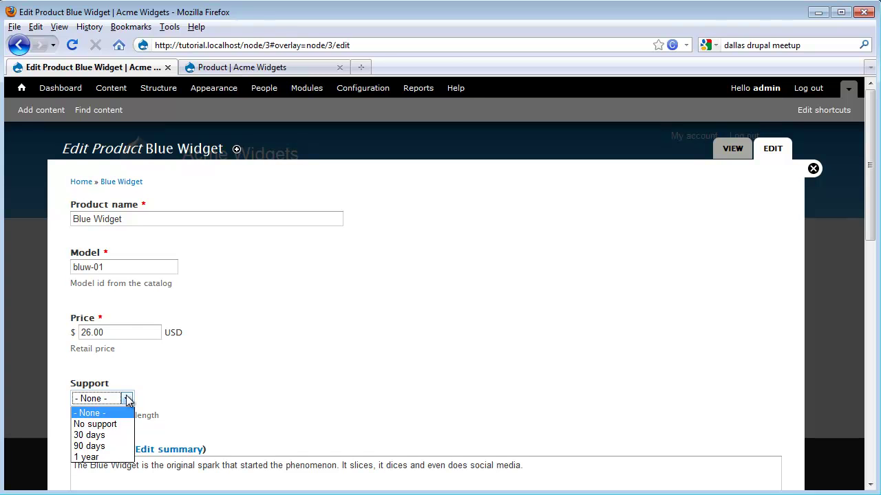
click(96, 435)
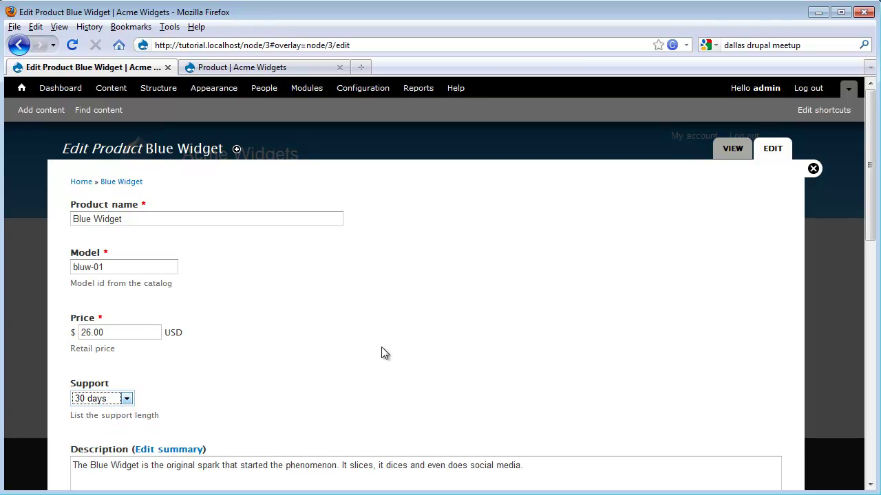
scroll(382, 346, down, 10)
click(98, 443)
scroll(550, 322, down, 2)
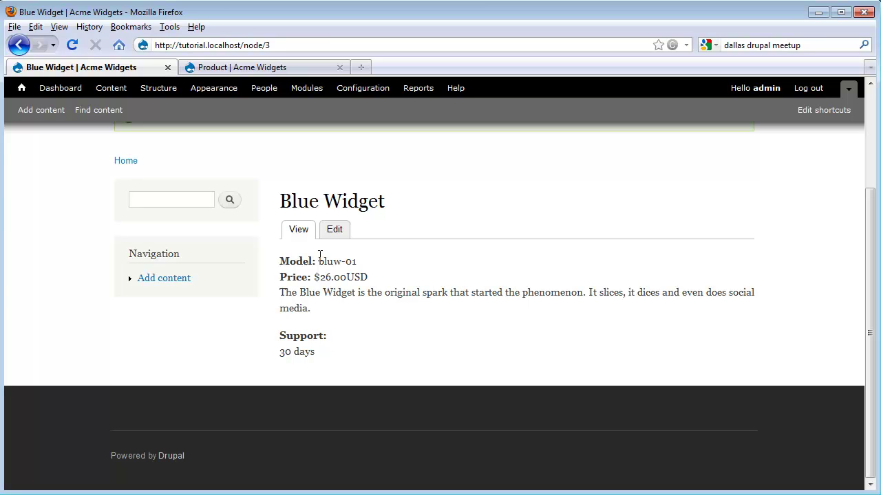
Reopen Blue Widget for editing, and make the Support field required in the Product content type's field settings, saving the change.
click(332, 231)
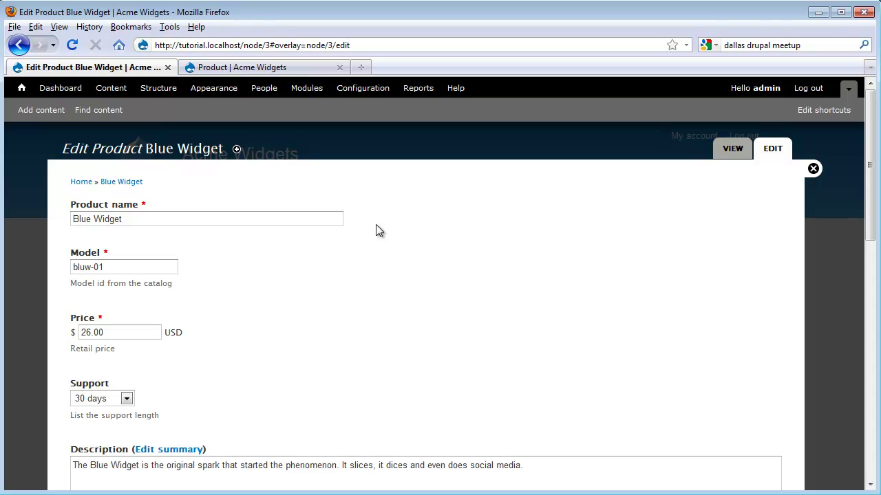
click(260, 66)
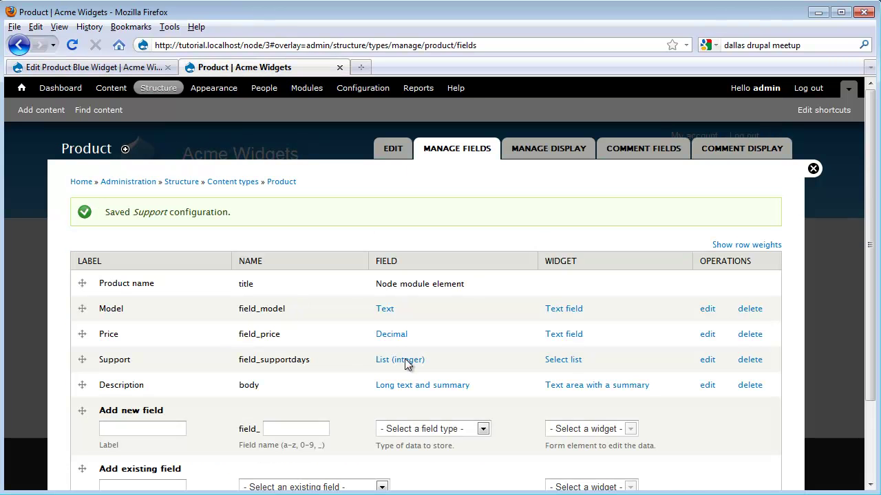
click(707, 360)
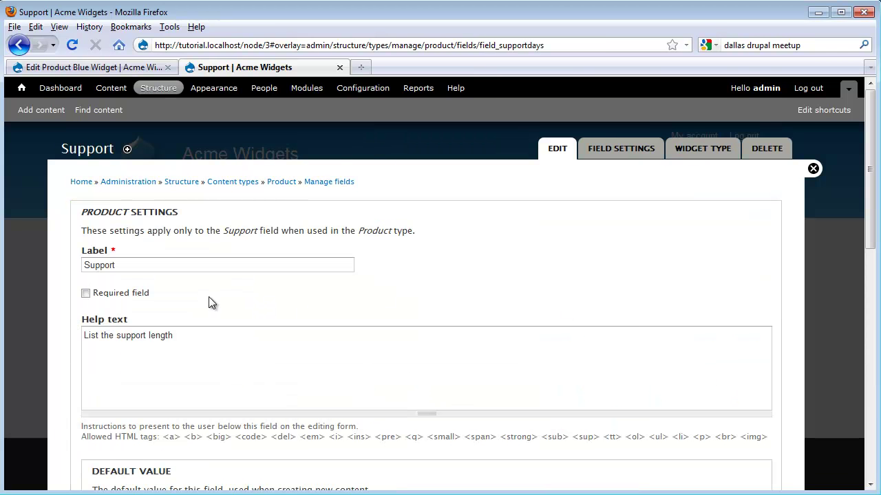
click(85, 293)
scroll(430, 275, down, 15)
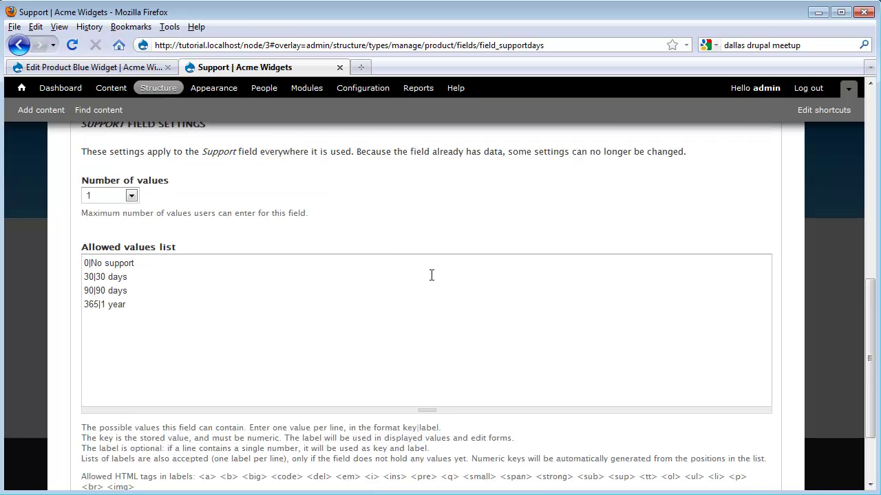
click(121, 444)
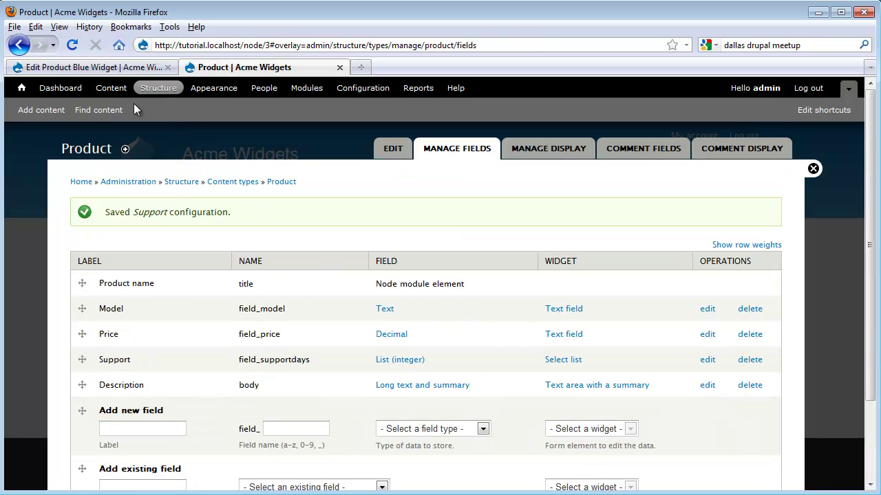
Compare the Support options on the Blue Widget edit form before and after reloading it, keeping 30 days selected.
click(103, 67)
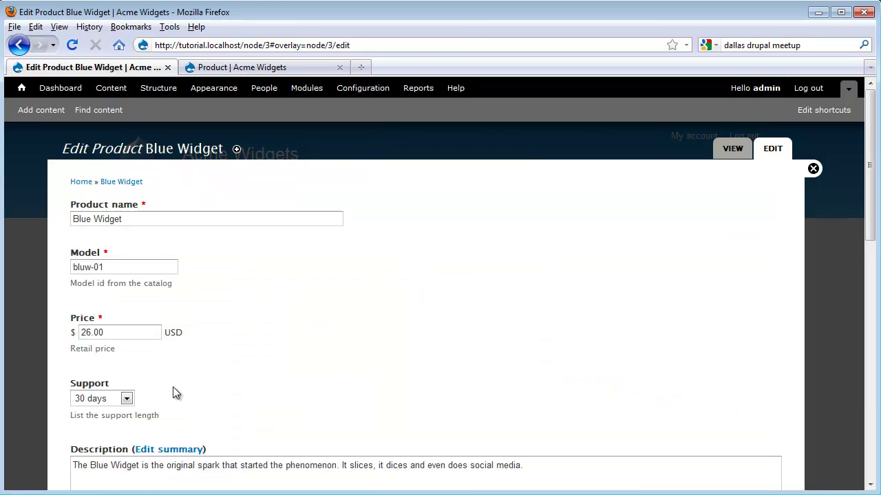
click(127, 399)
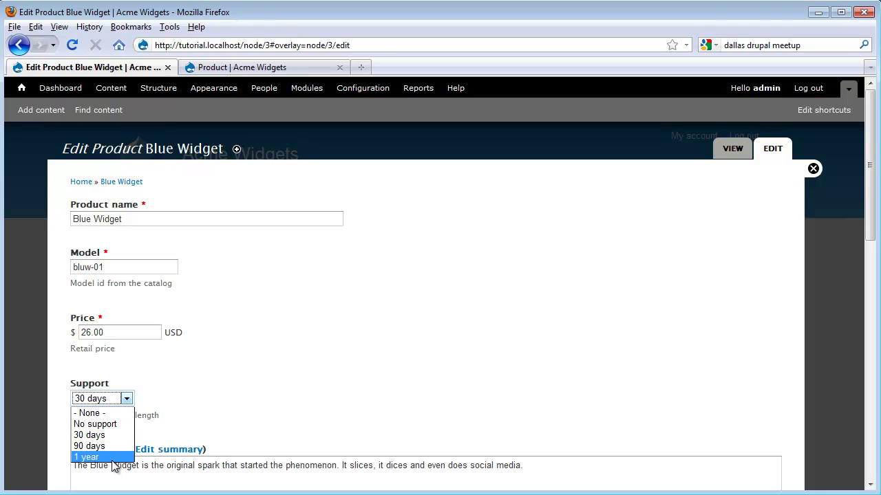
click(283, 356)
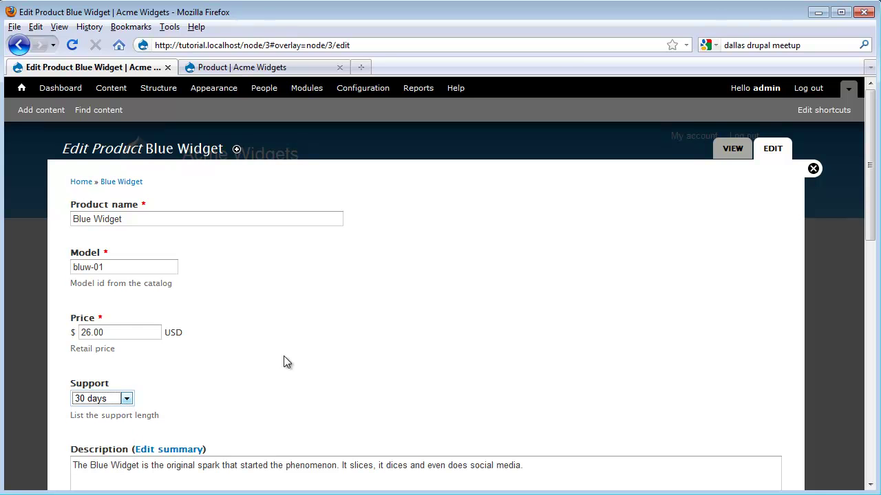
click(66, 45)
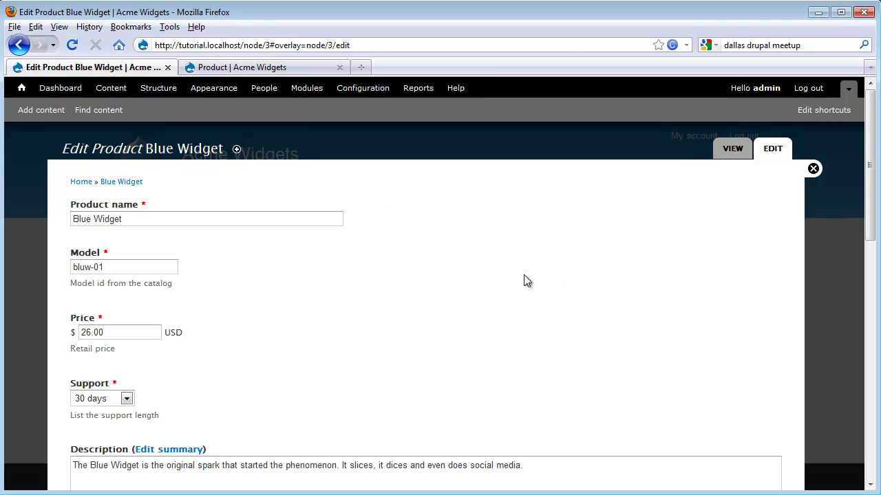
click(128, 399)
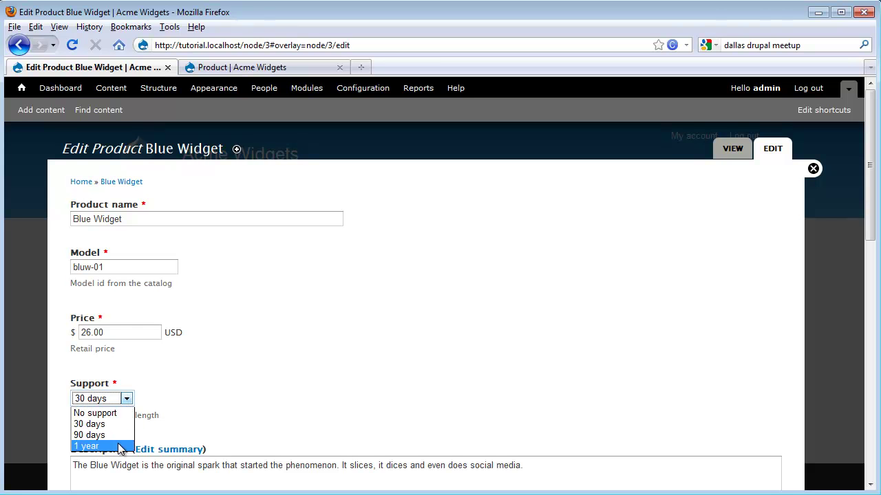
click(110, 423)
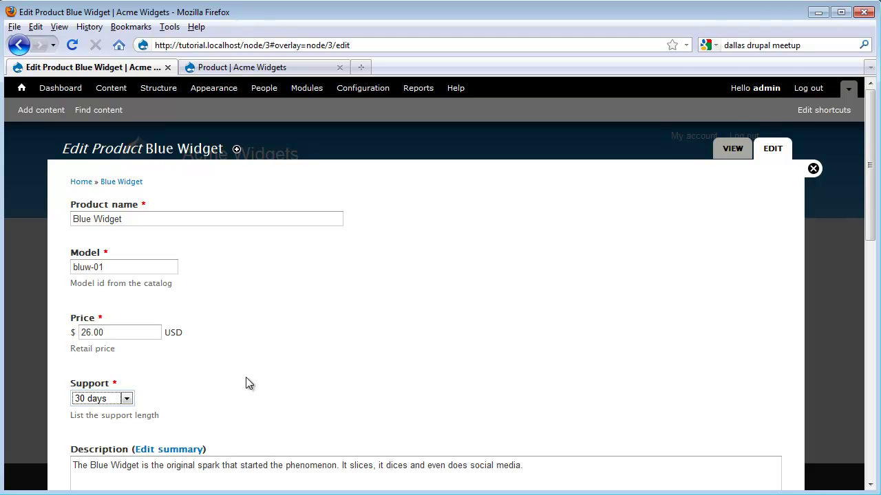
Change the Support field's widget type to Check boxes/radio buttons and reload the Blue Widget edit form to view its Support options.
click(283, 68)
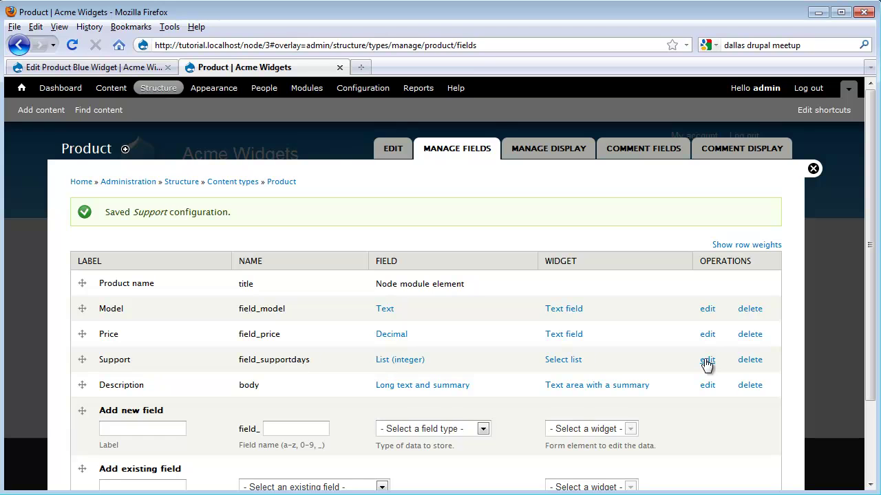
click(561, 359)
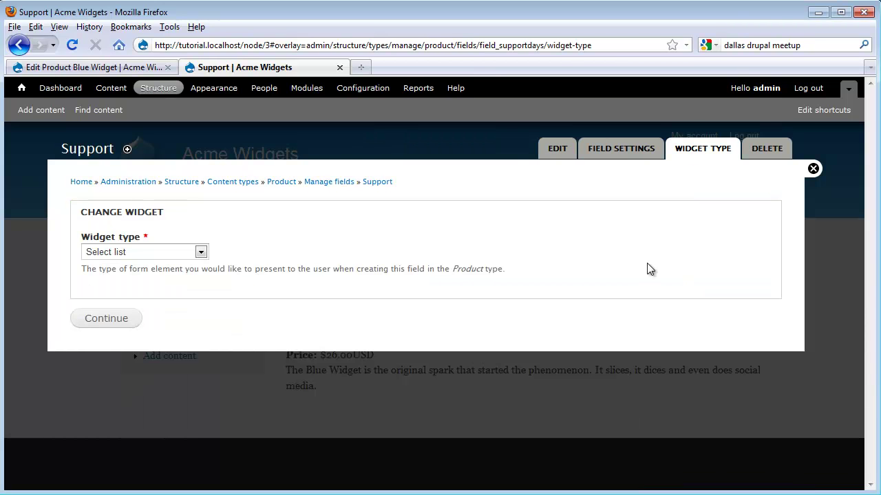
click(201, 253)
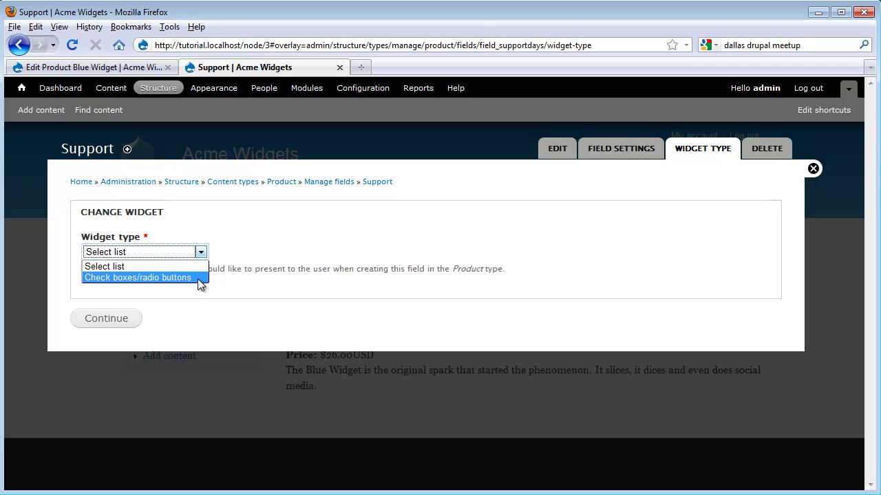
click(198, 278)
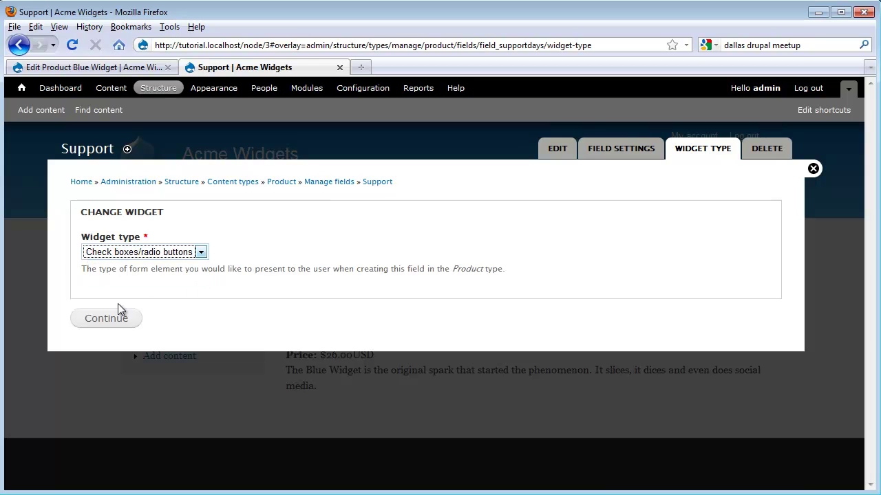
click(105, 319)
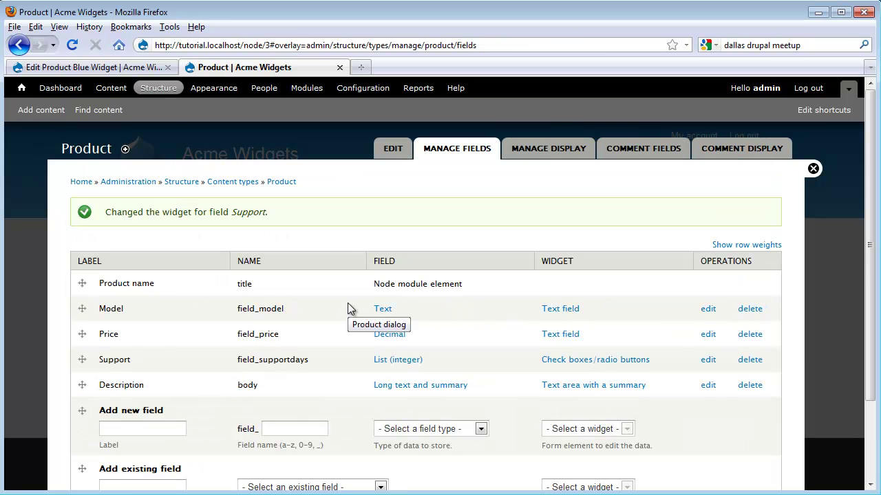
click(109, 69)
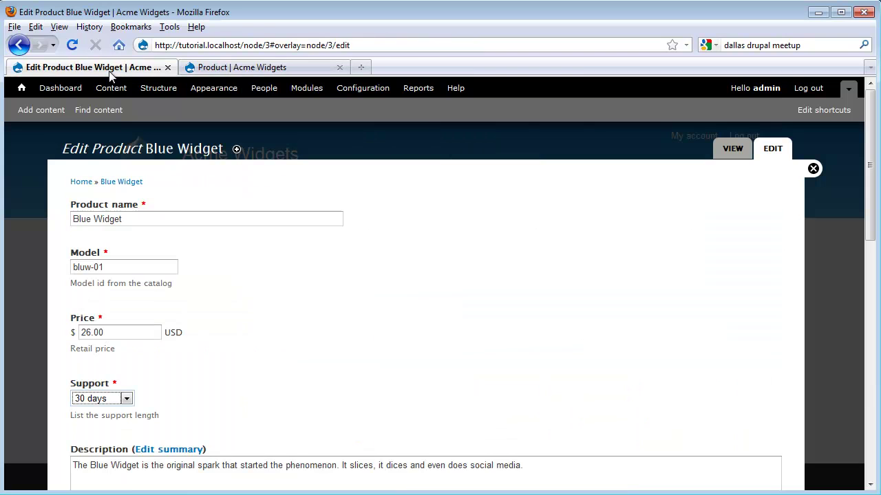
click(72, 45)
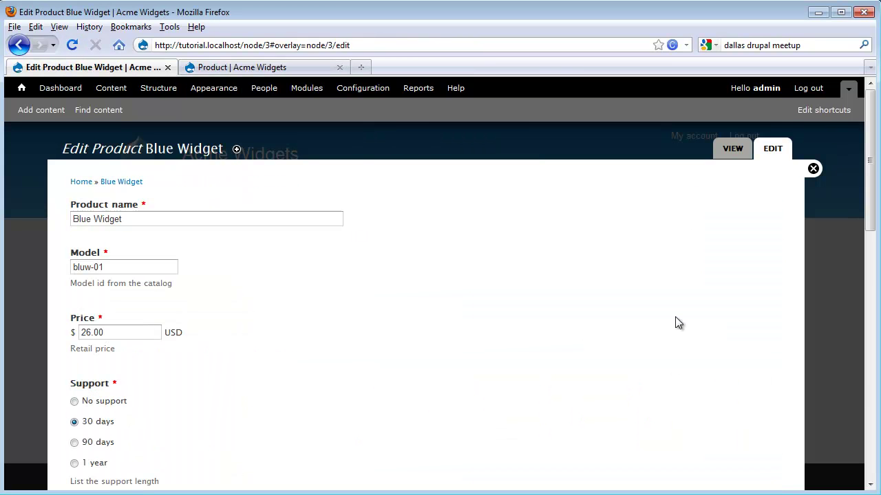
scroll(532, 267, down, 4)
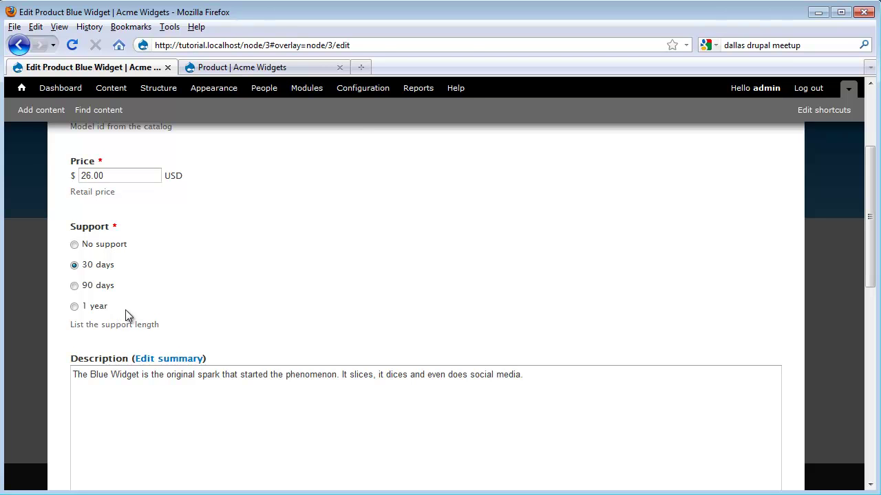
Set the Support field's number of values to Unlimited, save the settings, and reload the Blue Widget edit form.
click(270, 66)
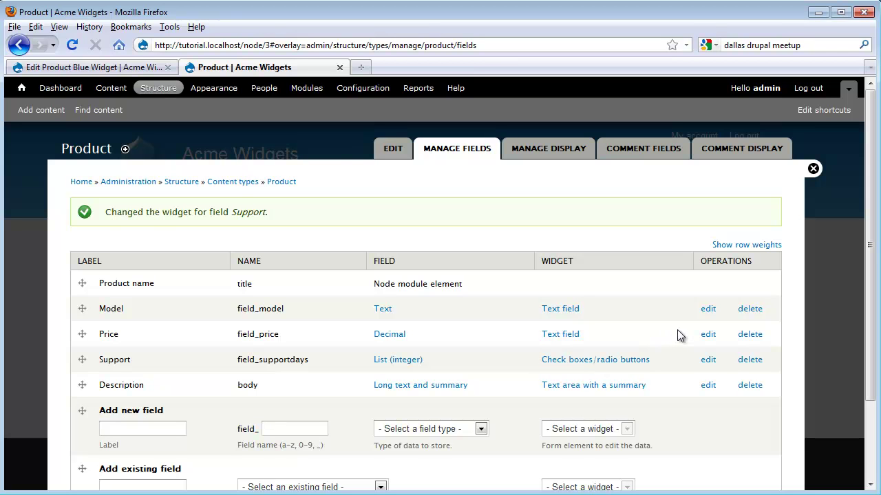
click(708, 359)
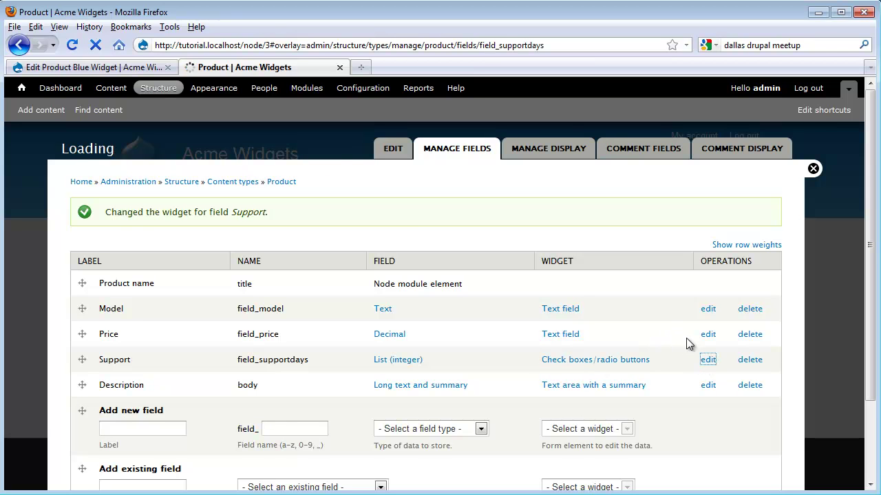
scroll(551, 246, down, 8)
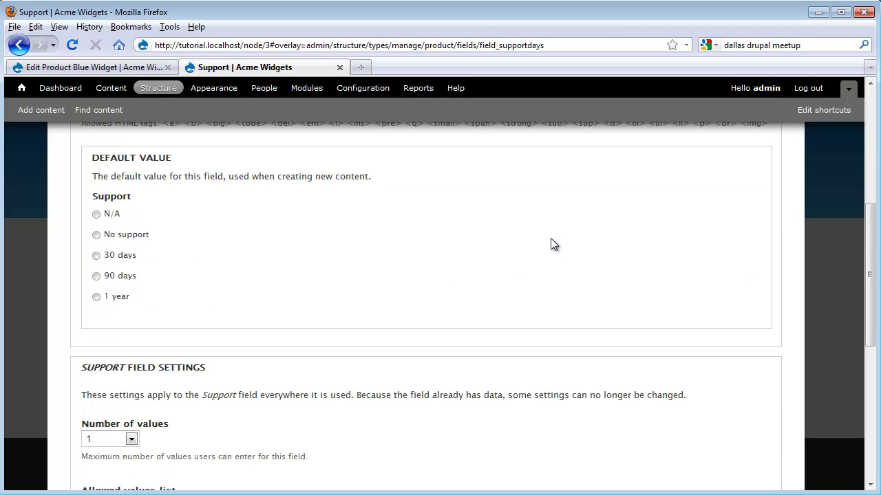
scroll(517, 255, up, 6)
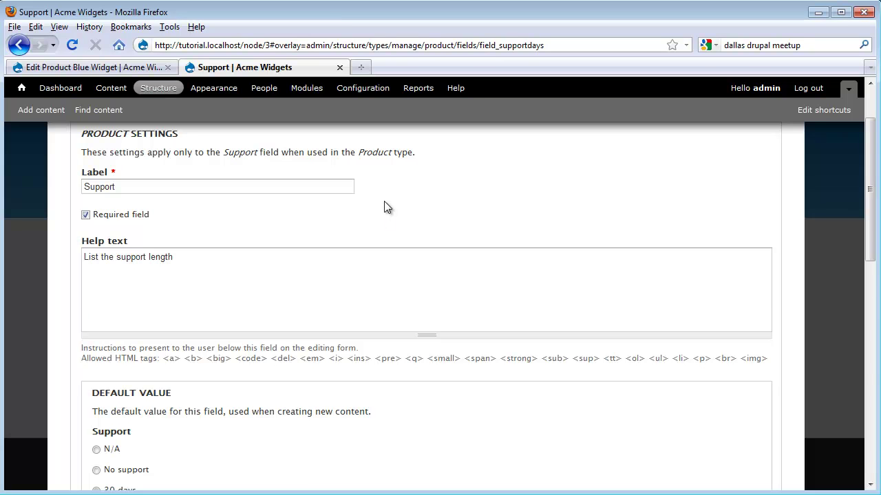
scroll(383, 204, down, 5)
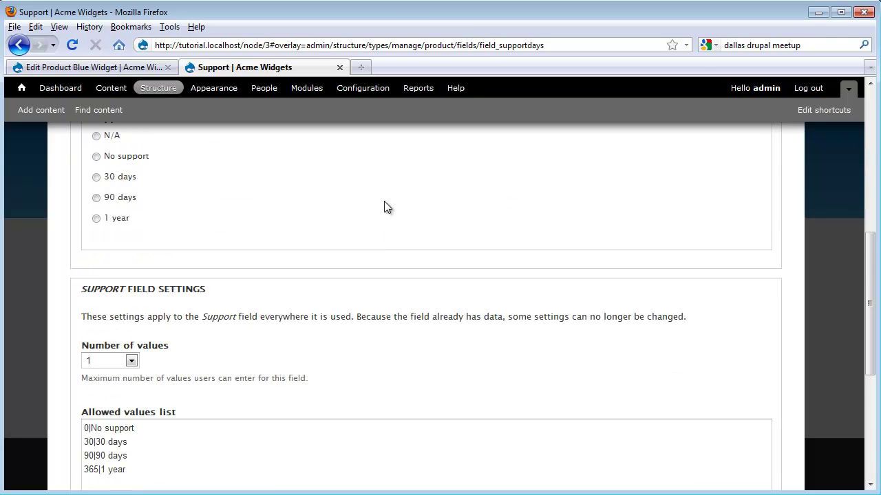
click(131, 362)
click(124, 376)
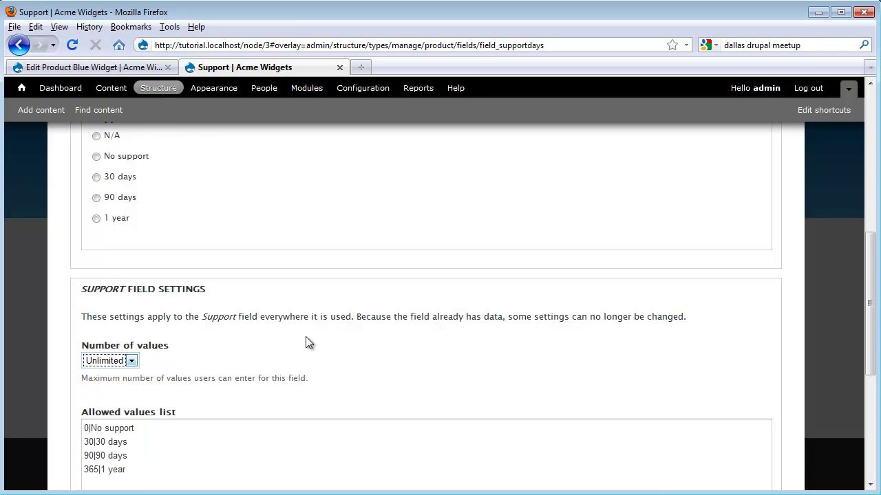
scroll(308, 335, down, 4)
click(108, 444)
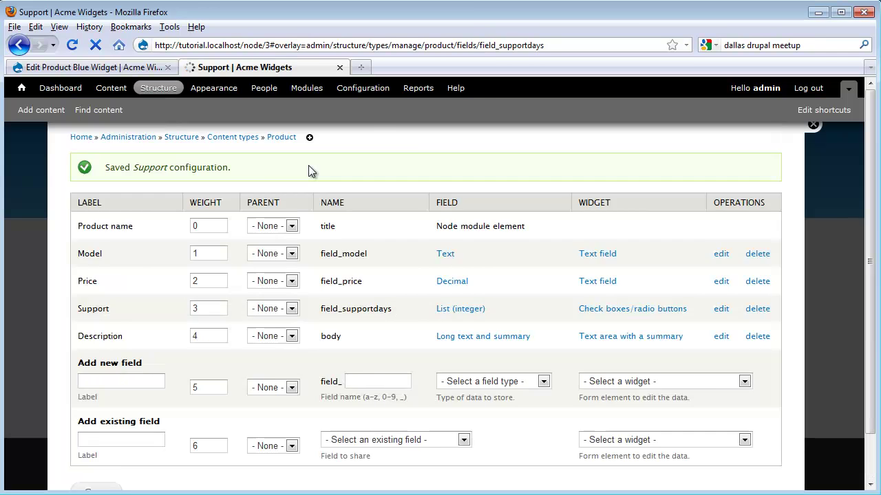
click(124, 65)
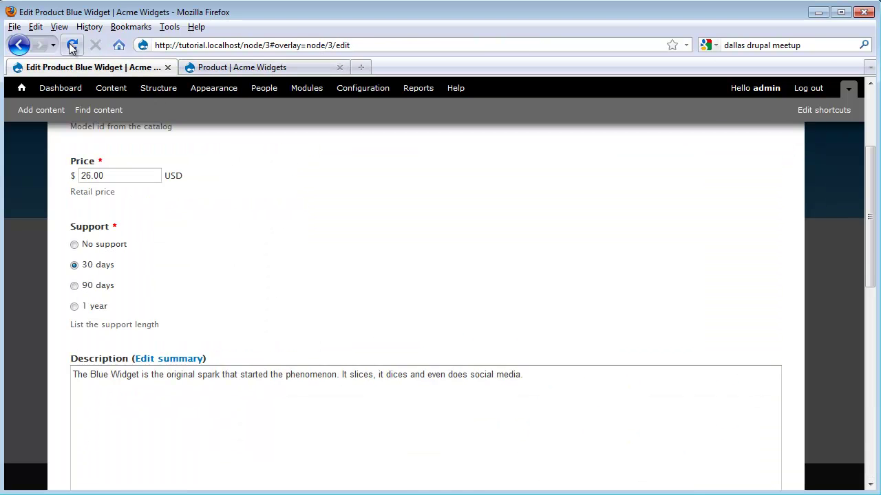
click(72, 46)
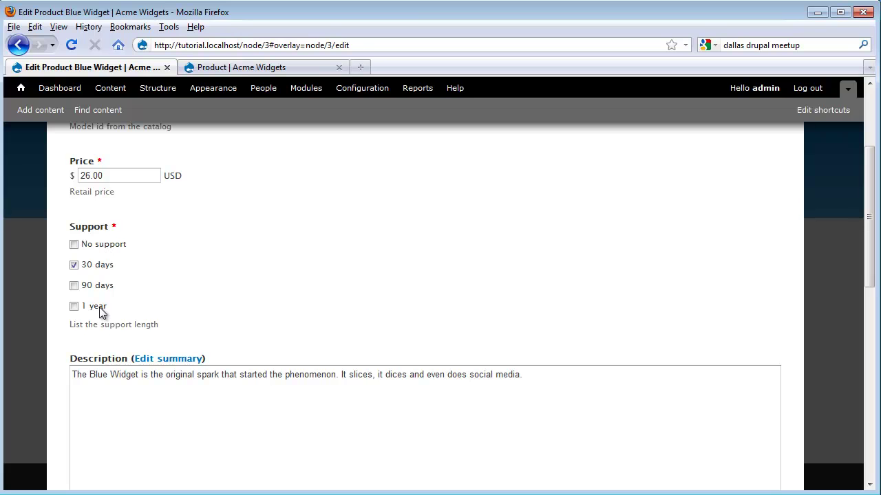
Change the Support field's widget type back to Select list in the Product content type.
click(224, 64)
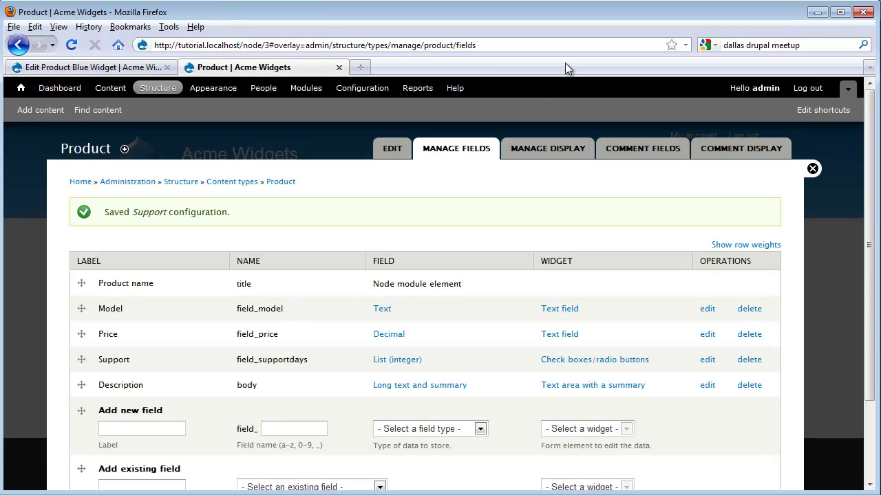
click(586, 361)
click(200, 253)
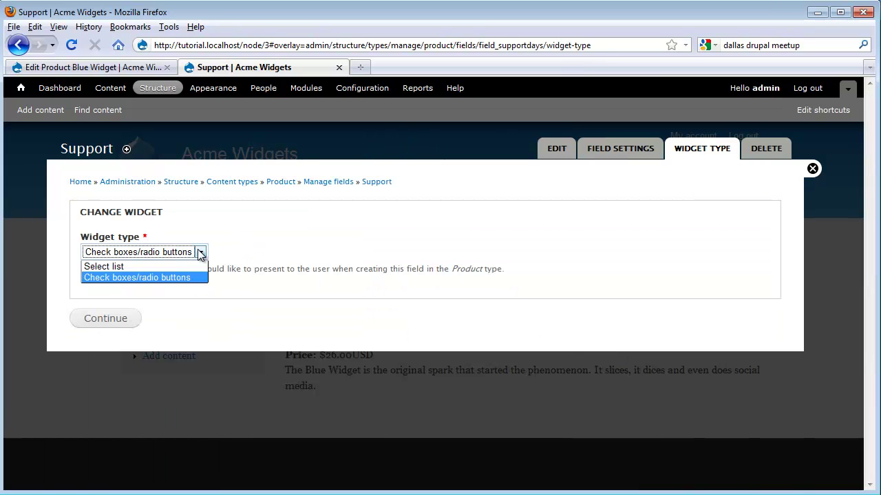
click(175, 266)
click(112, 319)
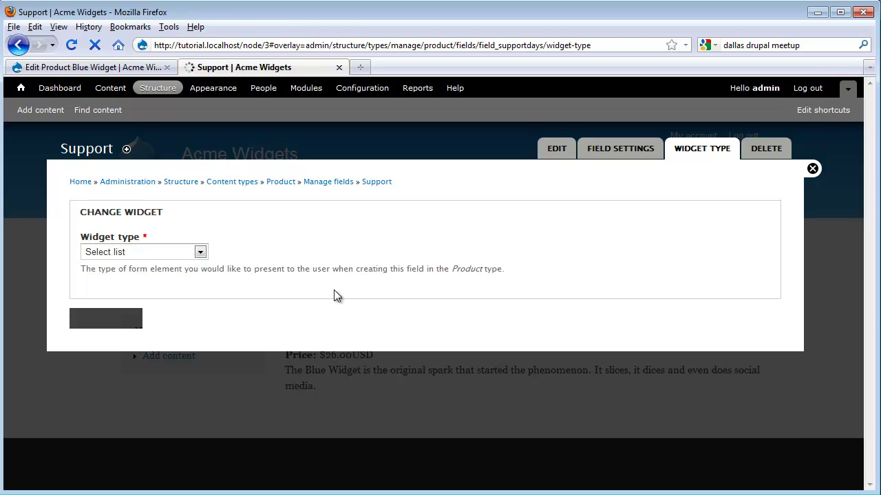
Reload the Blue Widget edit form, try adding 90 days and 1 year to the Support selection, and return to 30 days only.
click(85, 67)
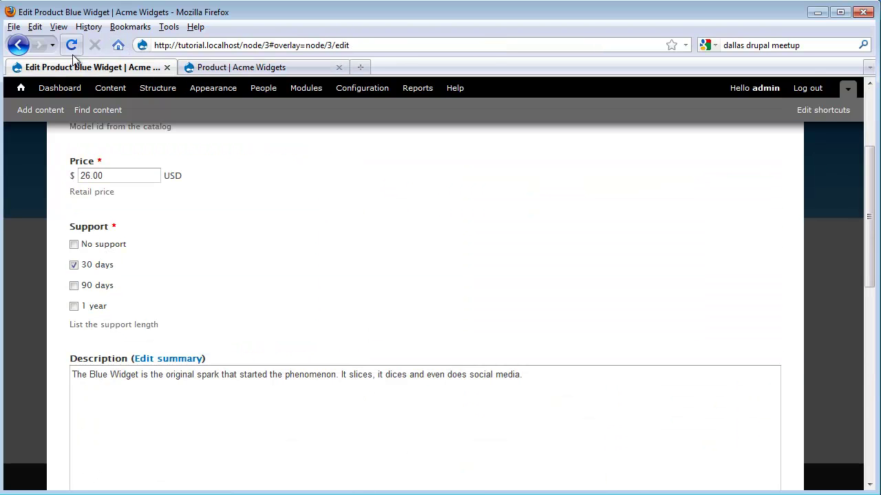
click(71, 44)
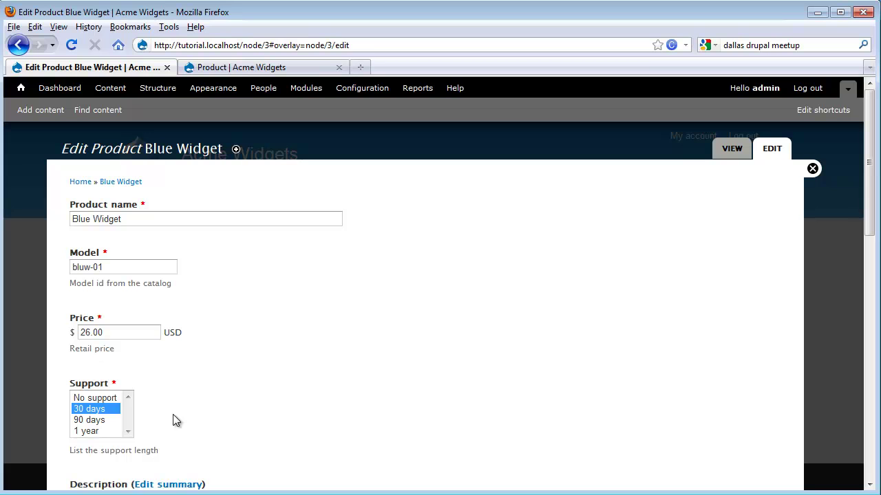
ctrl+click(98, 421)
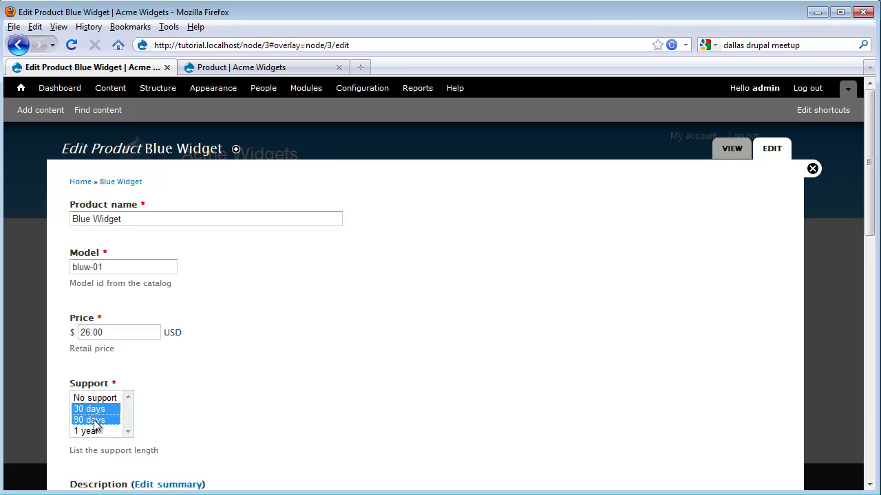
ctrl+click(95, 431)
ctrl+click(96, 432)
ctrl+click(95, 421)
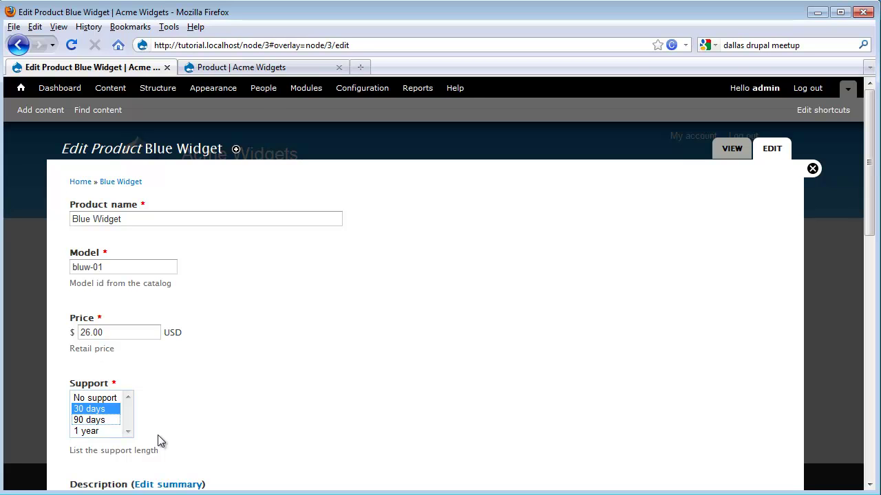
Set the Support field's number of values back to 1 in the Product content type and save the settings.
click(257, 68)
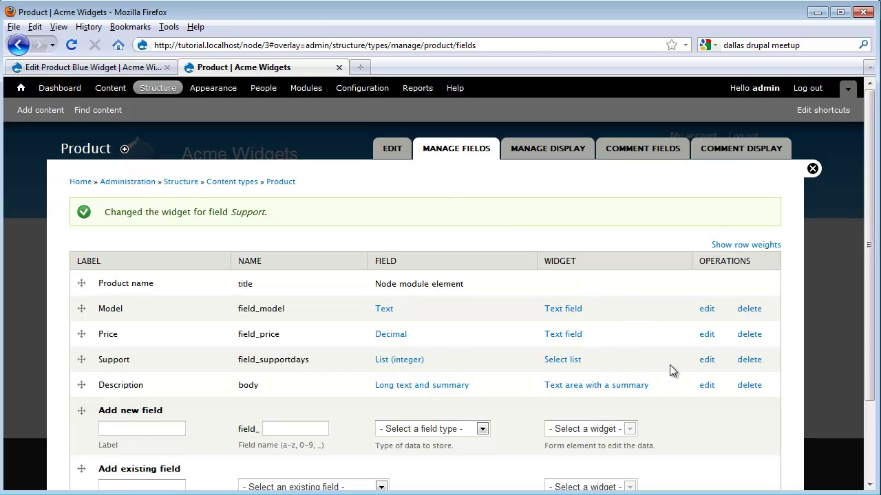
click(707, 360)
scroll(620, 301, down, 10)
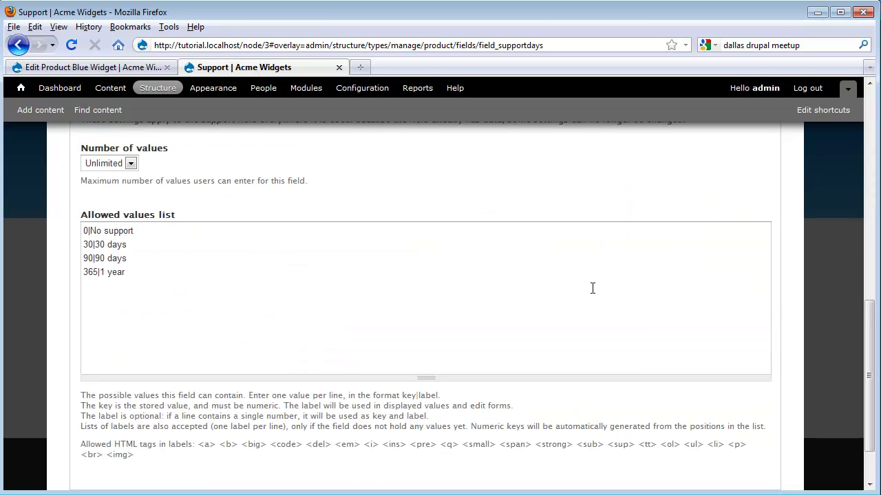
scroll(593, 289, up, 6)
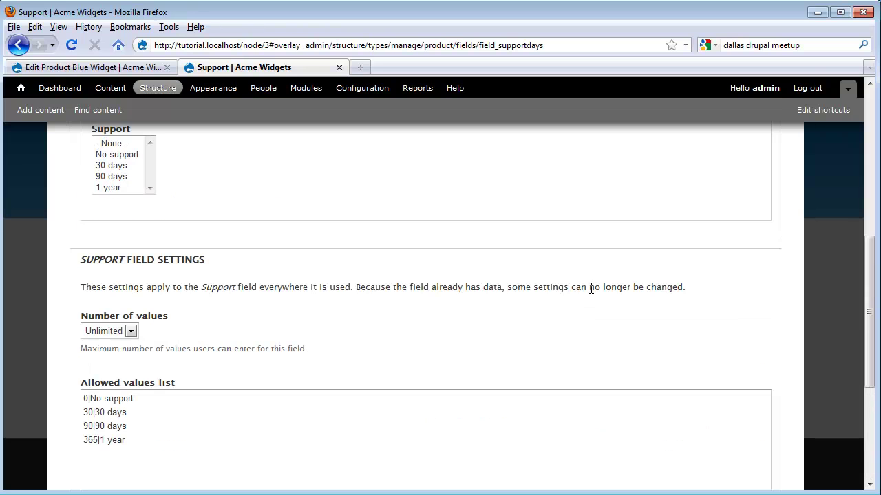
click(129, 332)
click(110, 356)
scroll(248, 334, down, 6)
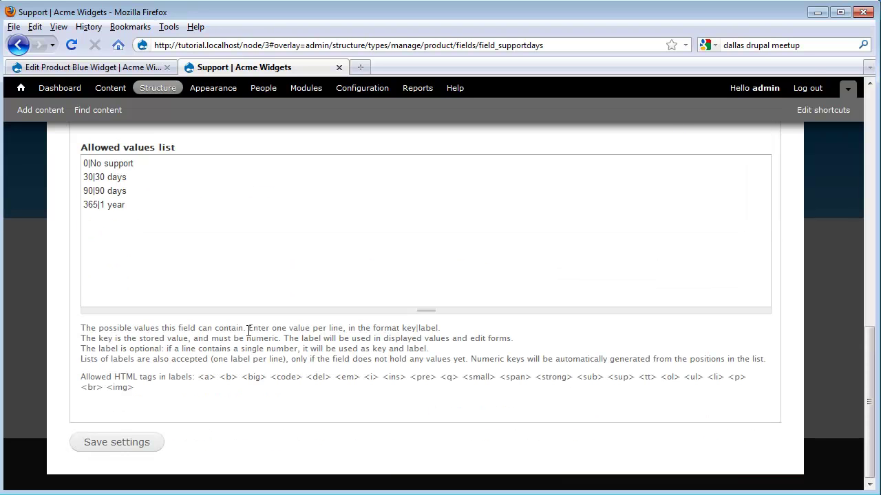
click(110, 444)
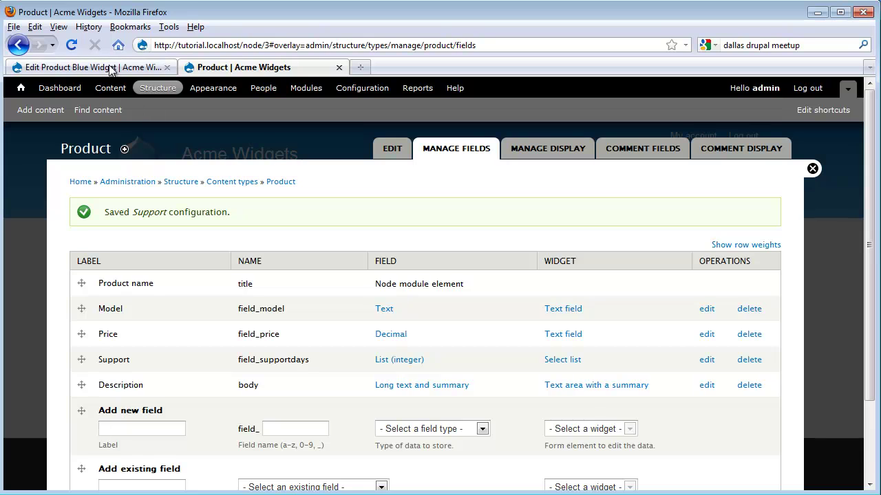
Reload the Blue Widget edit form, check the Support field's list of options, and close the form without saving.
click(110, 67)
click(71, 45)
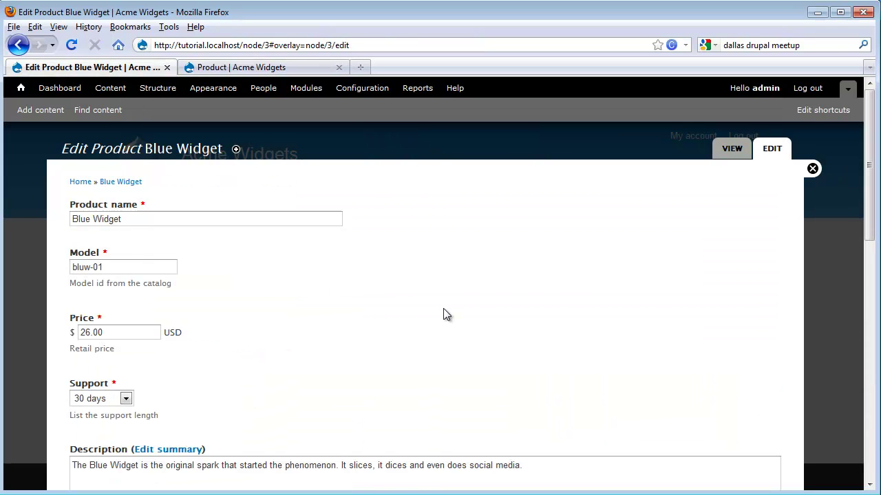
click(126, 399)
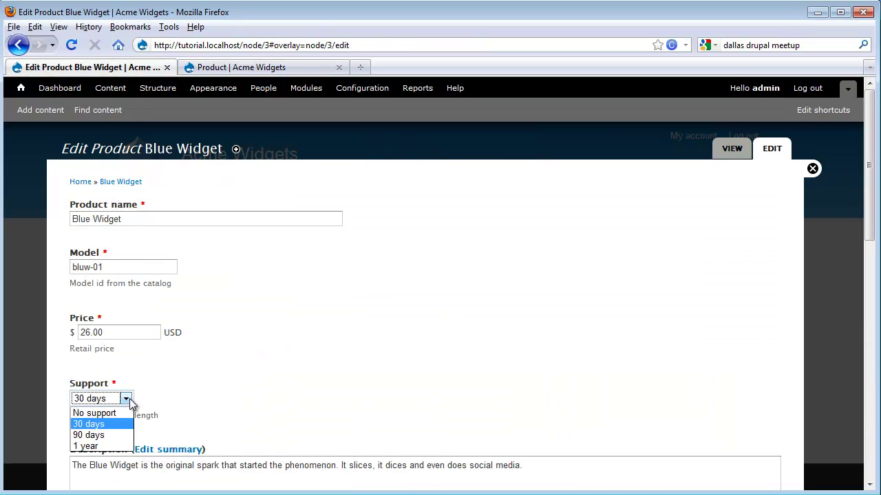
click(167, 395)
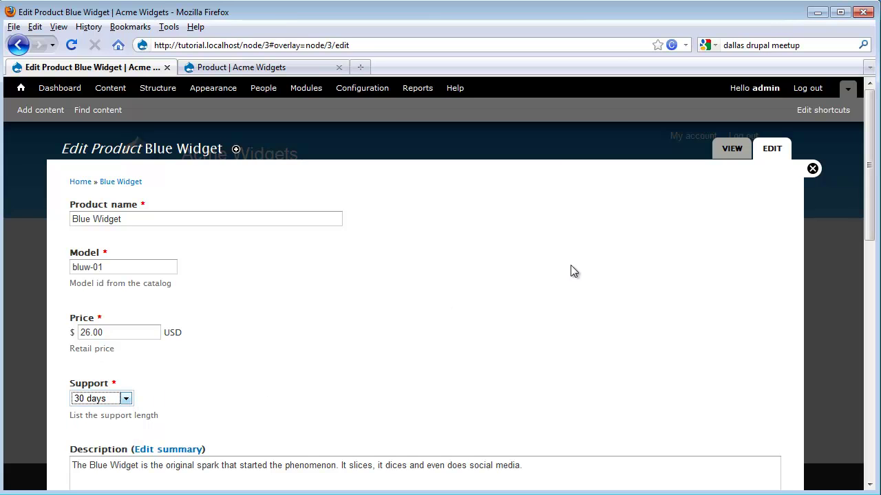
click(812, 170)
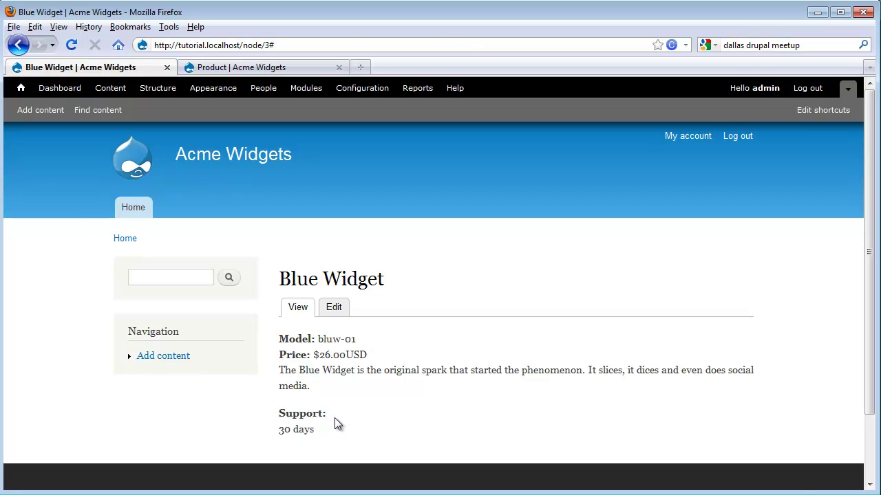
In the Product content type's default display settings, move the Support field above Description.
click(242, 67)
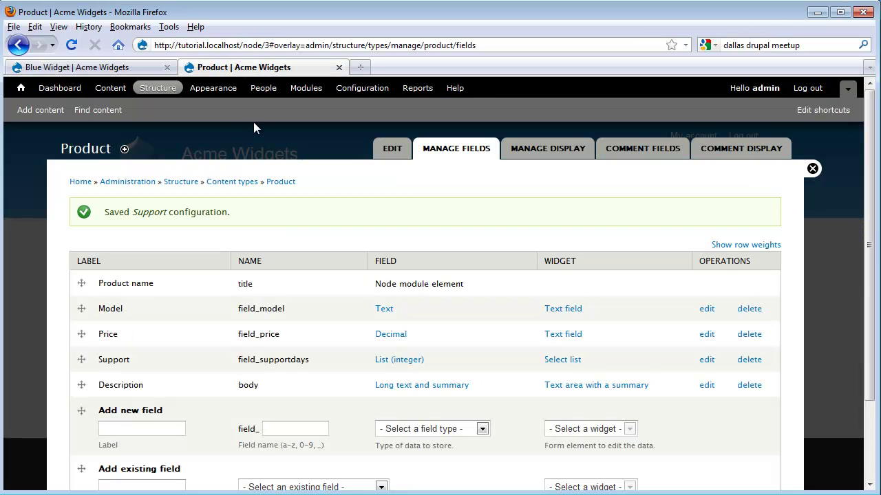
click(167, 93)
click(119, 247)
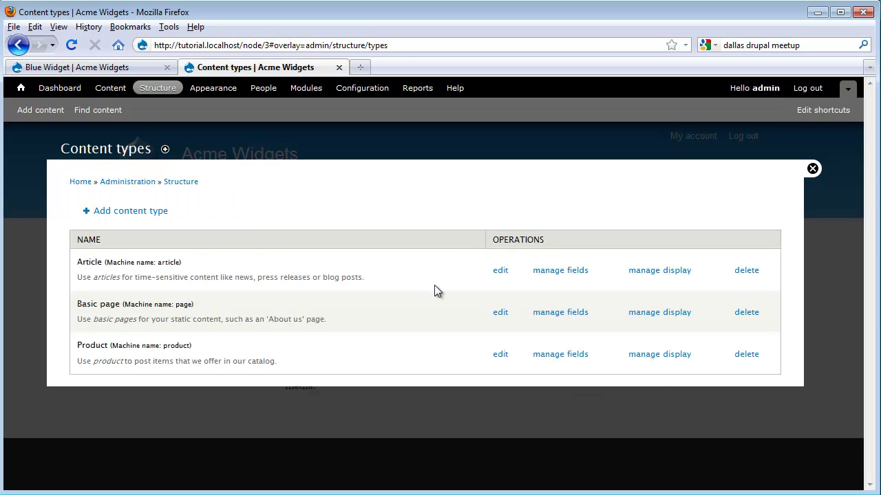
click(640, 355)
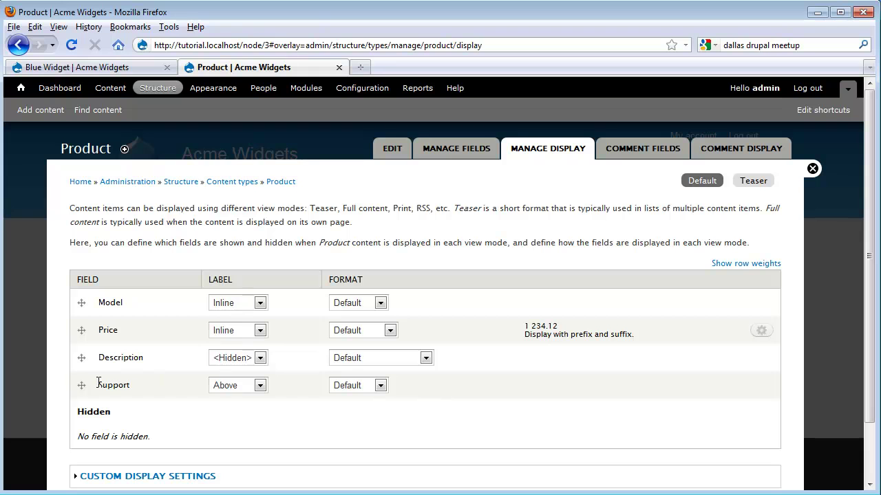
drag(82, 385, 82, 359)
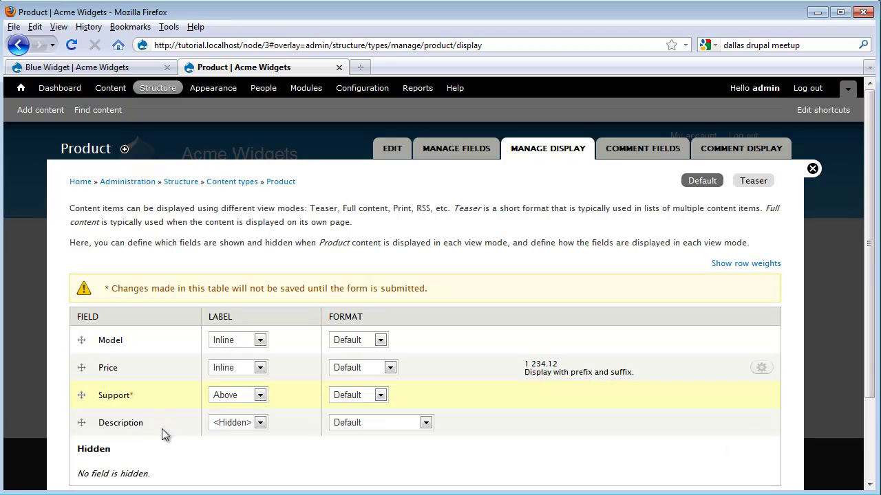
Set the Support field's label display to Inline, save the display settings, and reload the Blue Widget page.
click(261, 397)
click(246, 417)
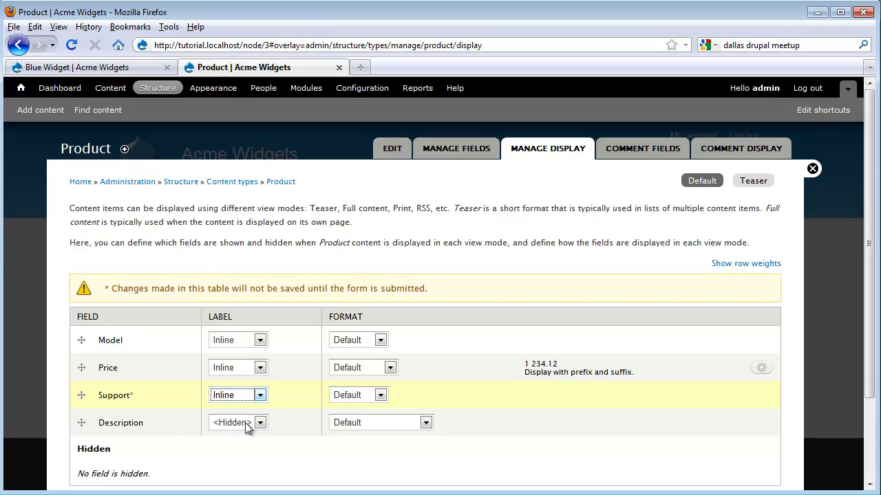
scroll(244, 441, down, 3)
click(81, 441)
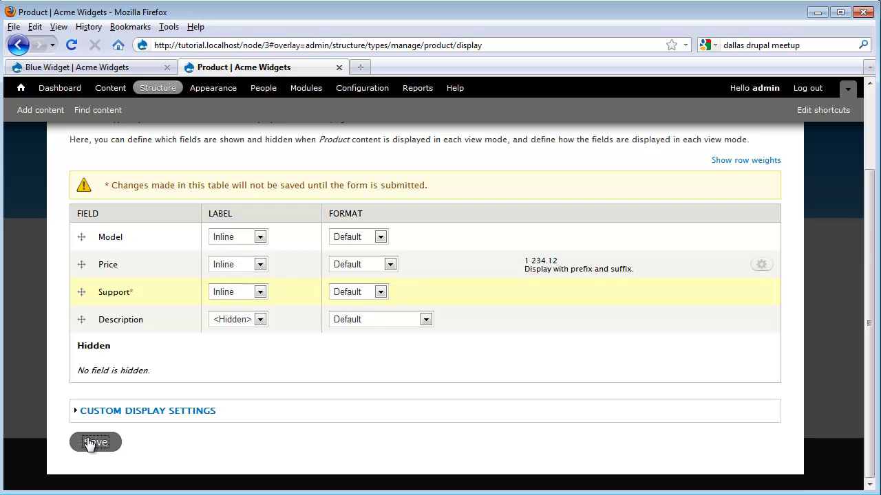
click(99, 69)
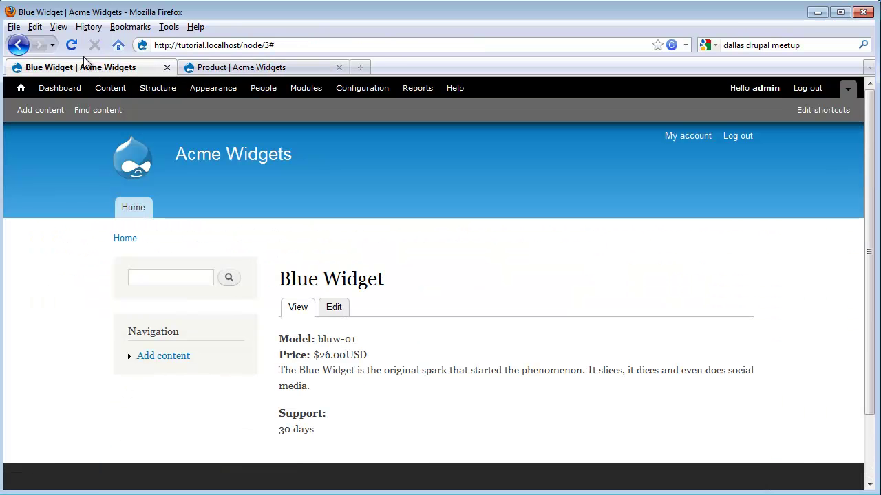
click(72, 46)
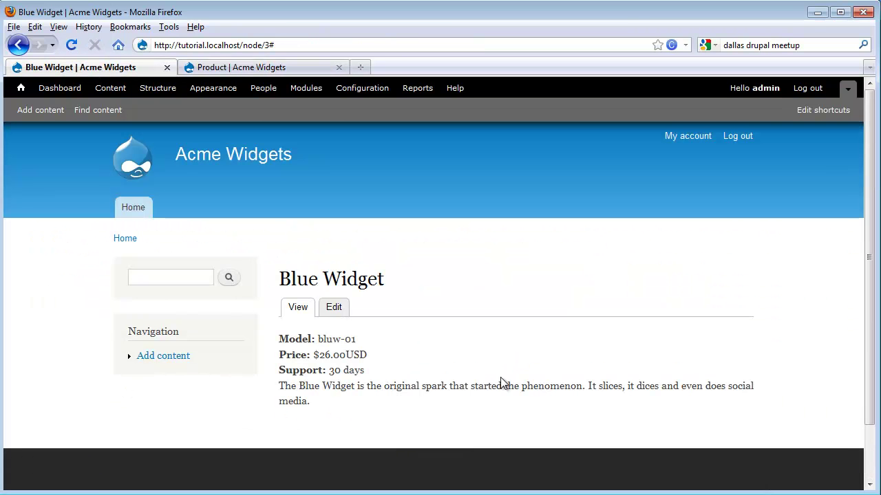